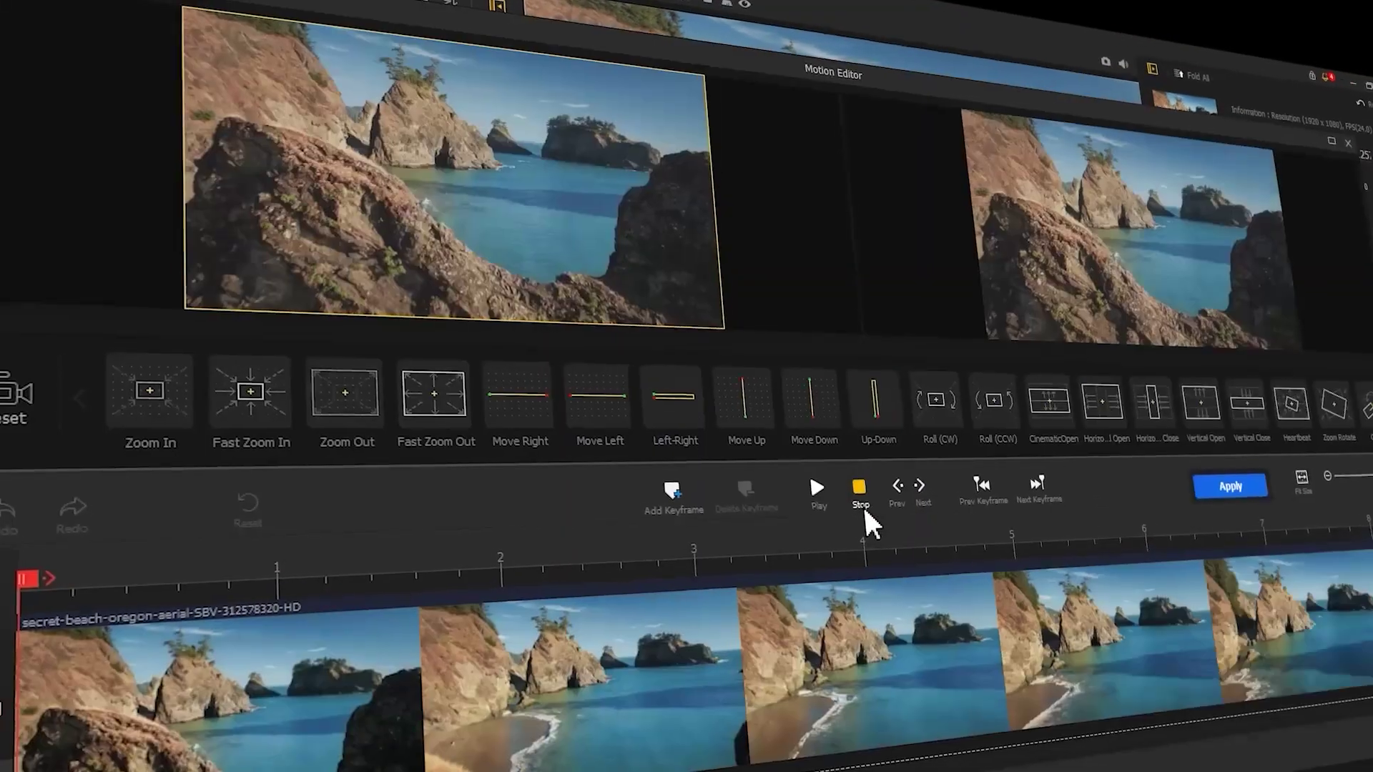
- Add beach-clip motion keyframes at 1.20 s, as a close-up on the rocks, and at 1.95 s
left_click(326, 575)
left_click(672, 494)
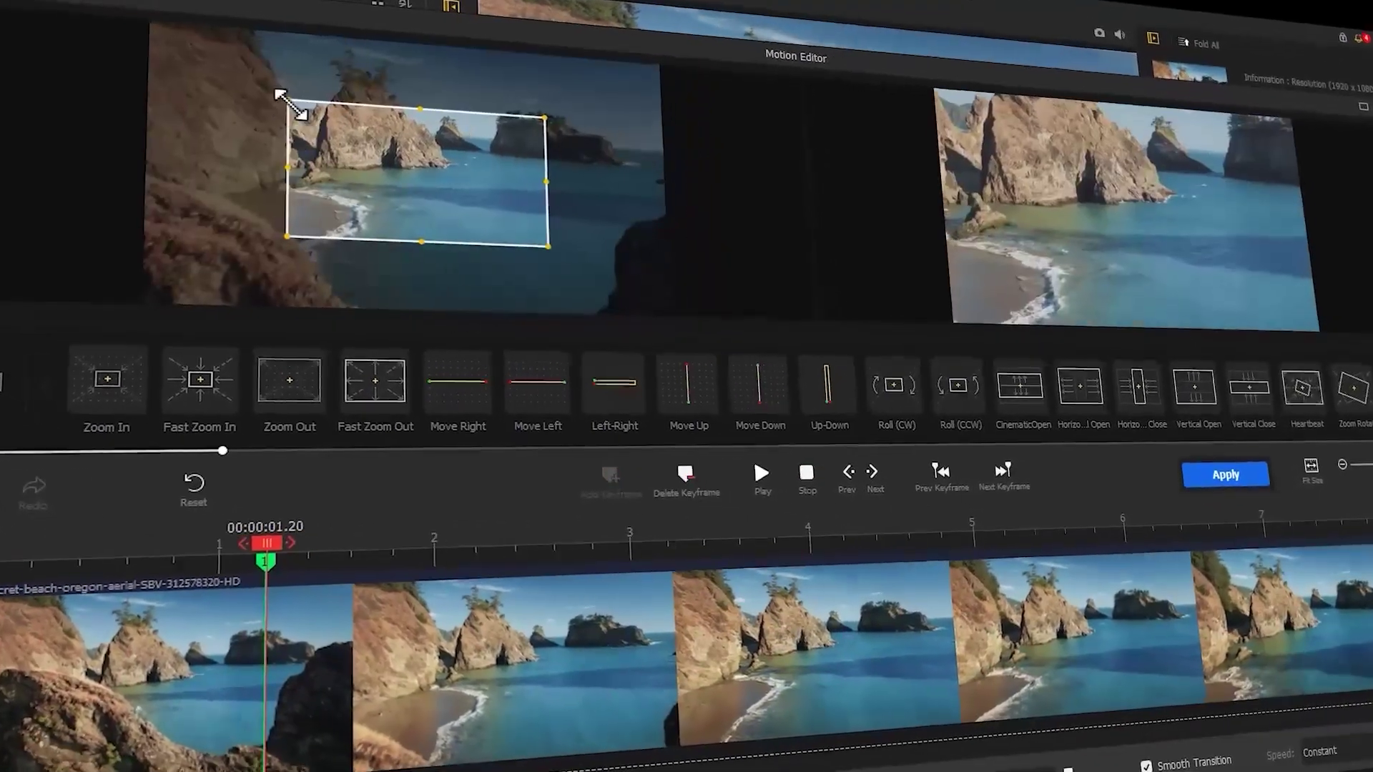
left_click_drag(600, 268, 640, 304)
left_click_drag(249, 540, 393, 533)
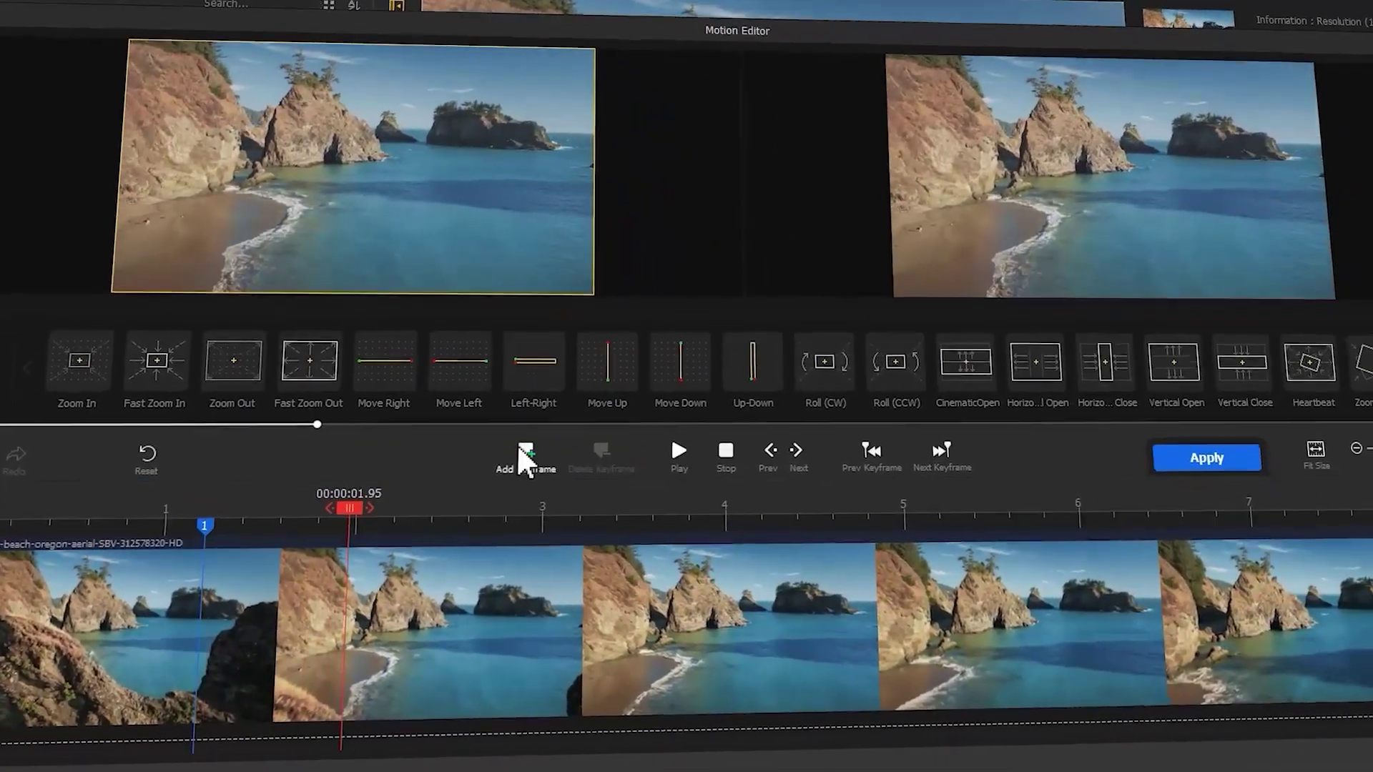
left_click(587, 472)
- Set the keyframe's Frame Control aspect ratio to 2.35:1
left_click(980, 768)
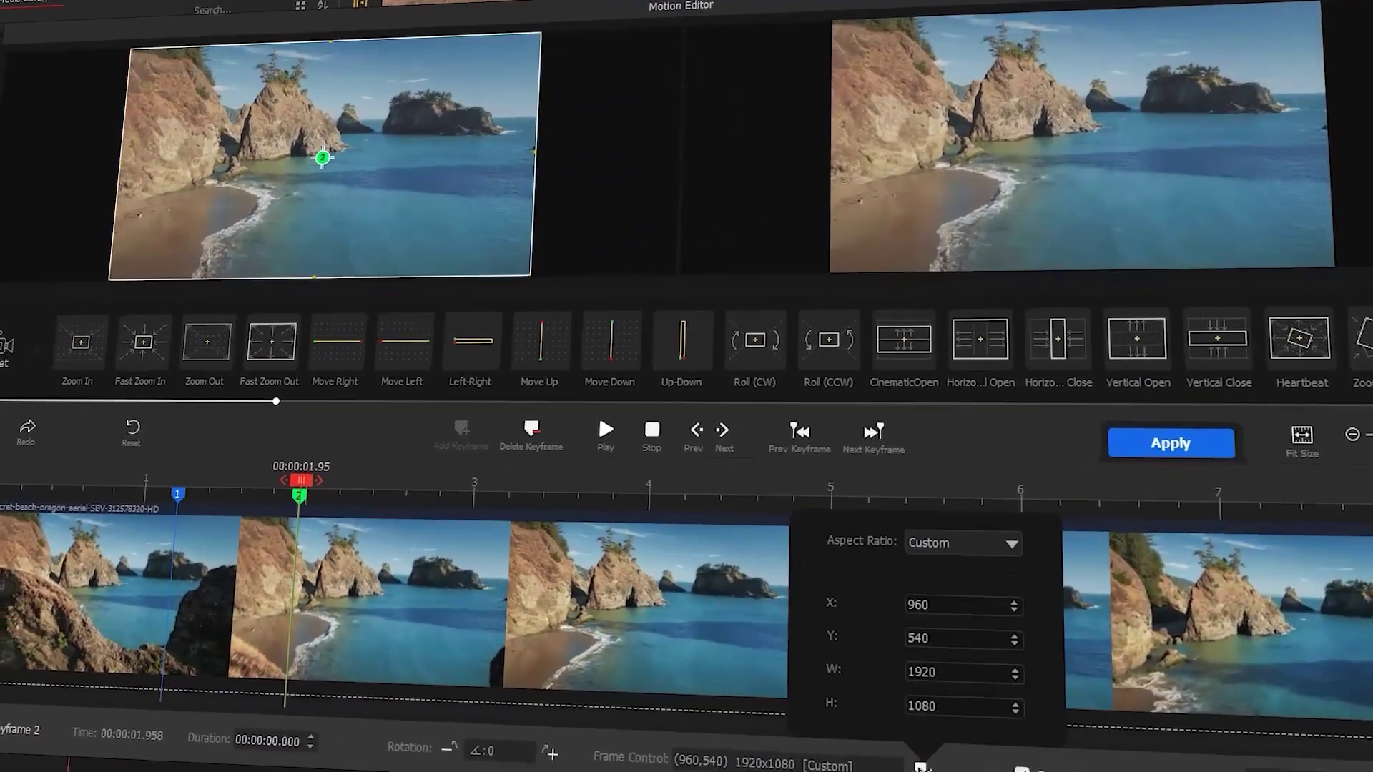
left_click(1015, 556)
left_click(953, 659)
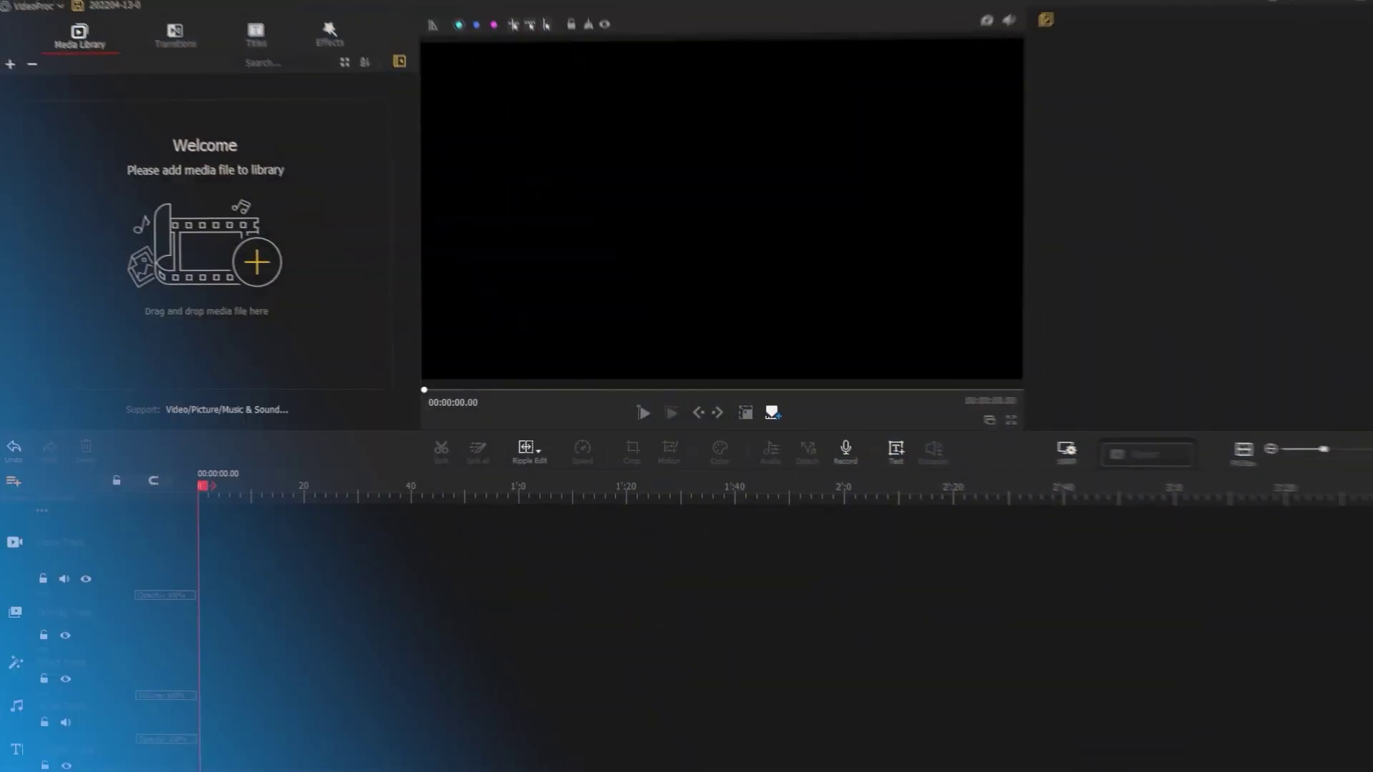
- Import the drone and beach clips and place the beach aerial on the video track using Ripple Edit
left_click_drag(1170, 203, 303, 233)
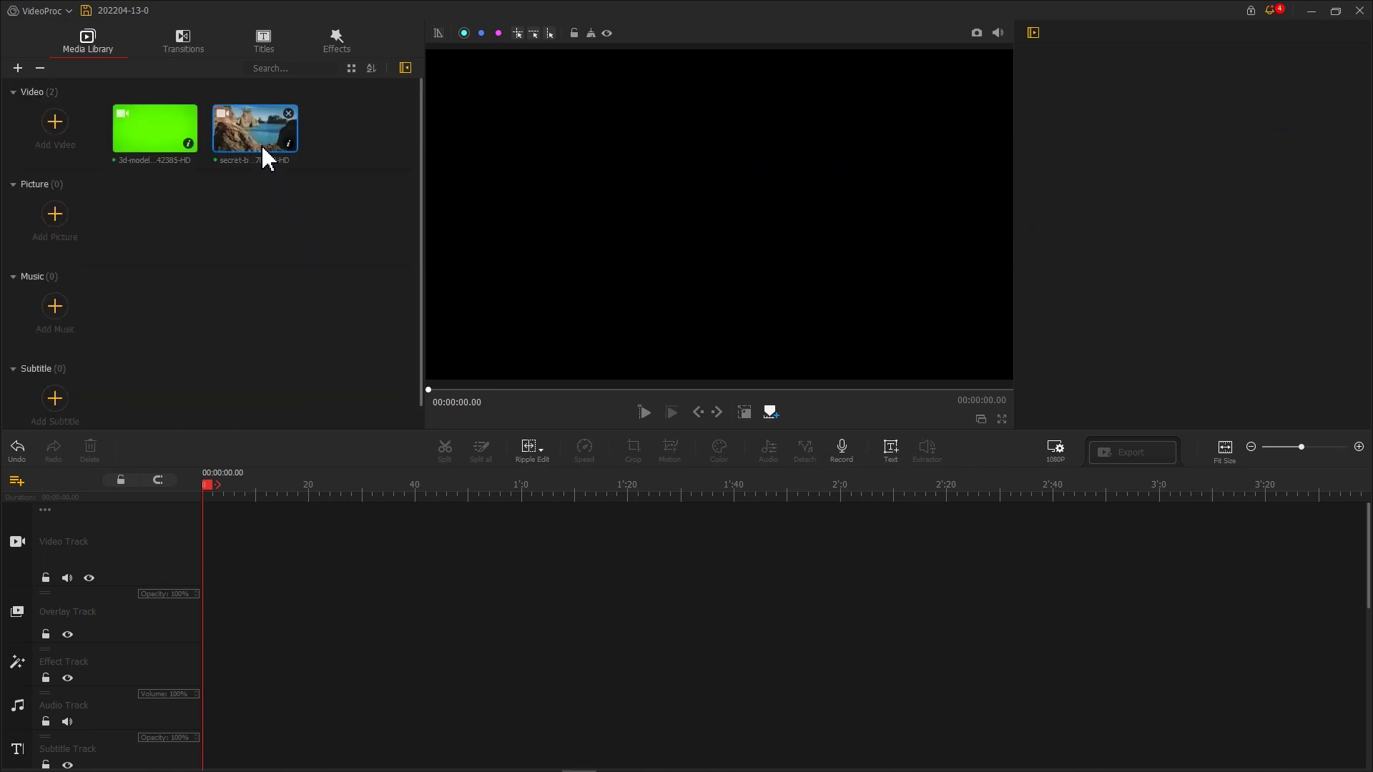
left_click_drag(265, 153, 258, 522)
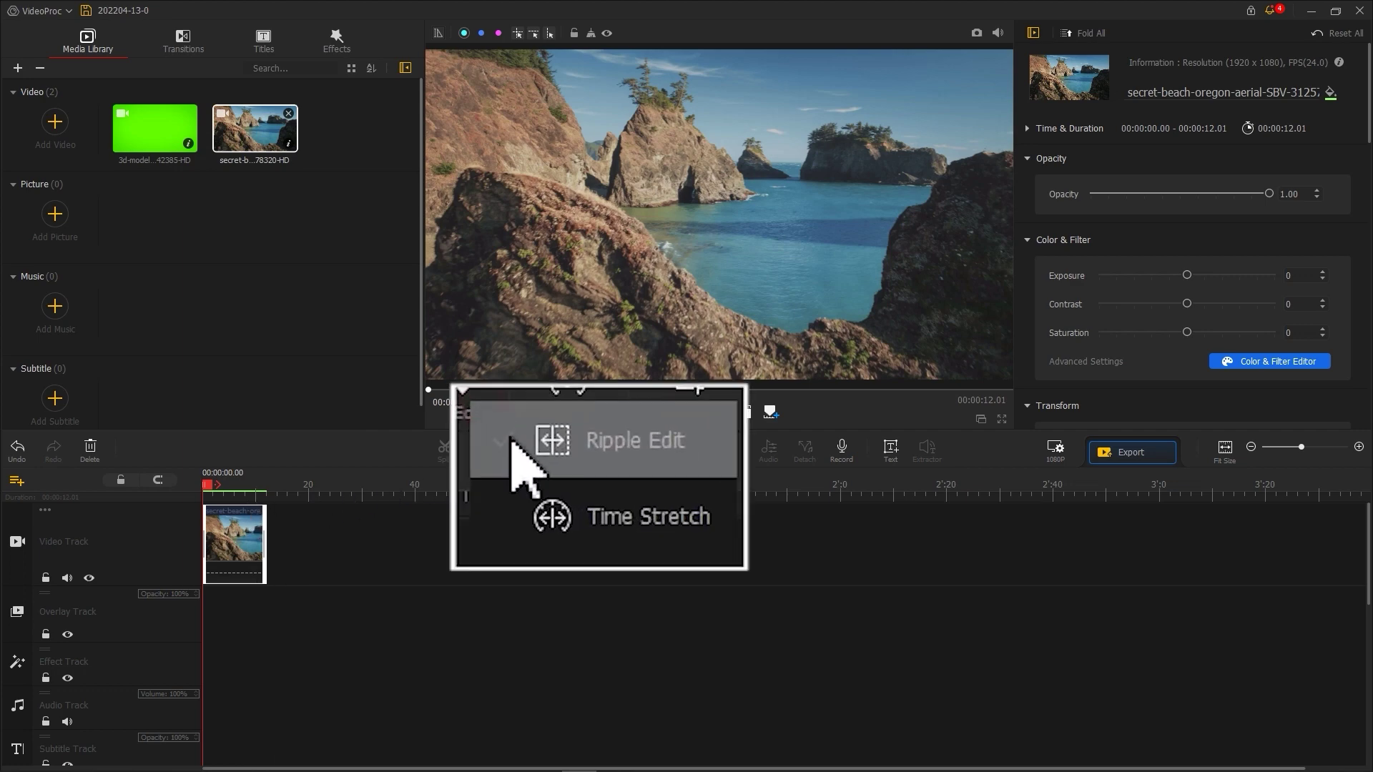
left_click(545, 477)
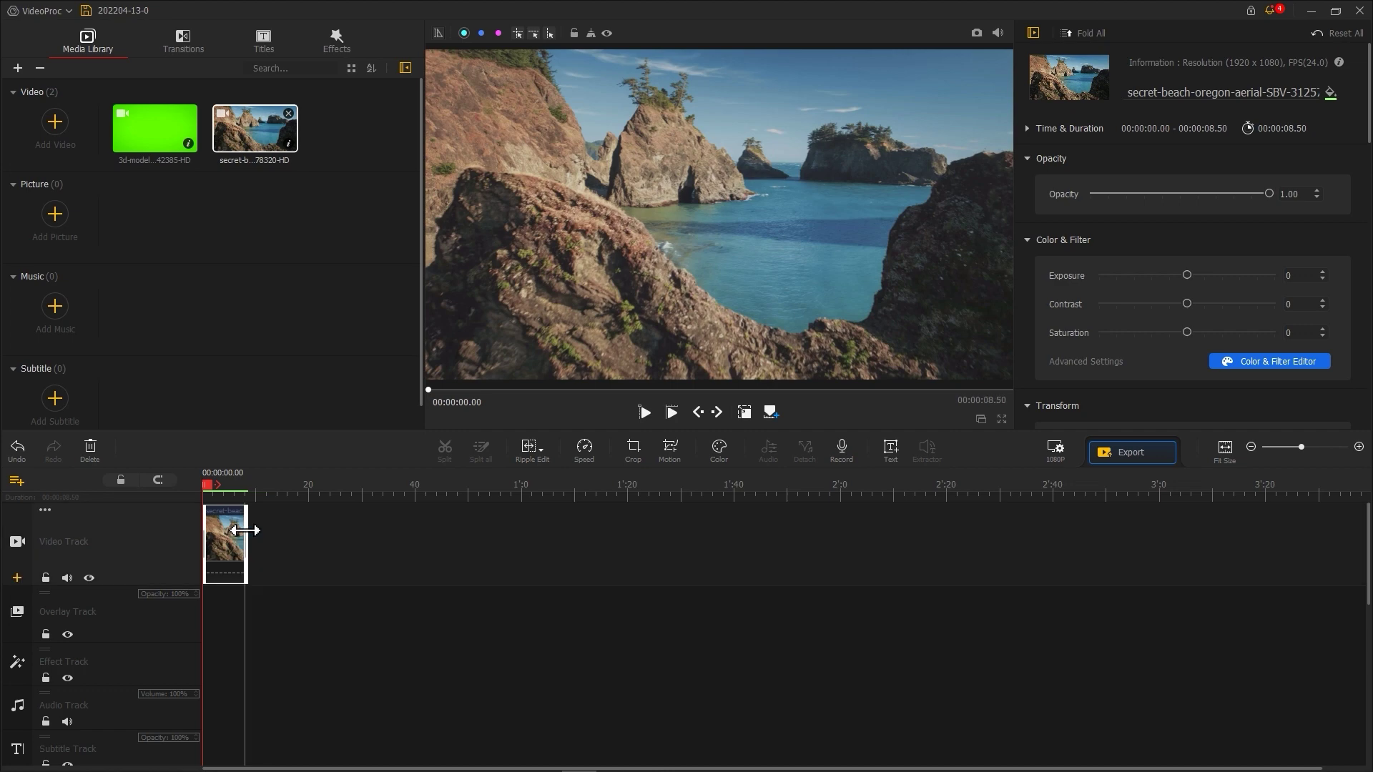
left_click_drag(293, 487, 1036, 480)
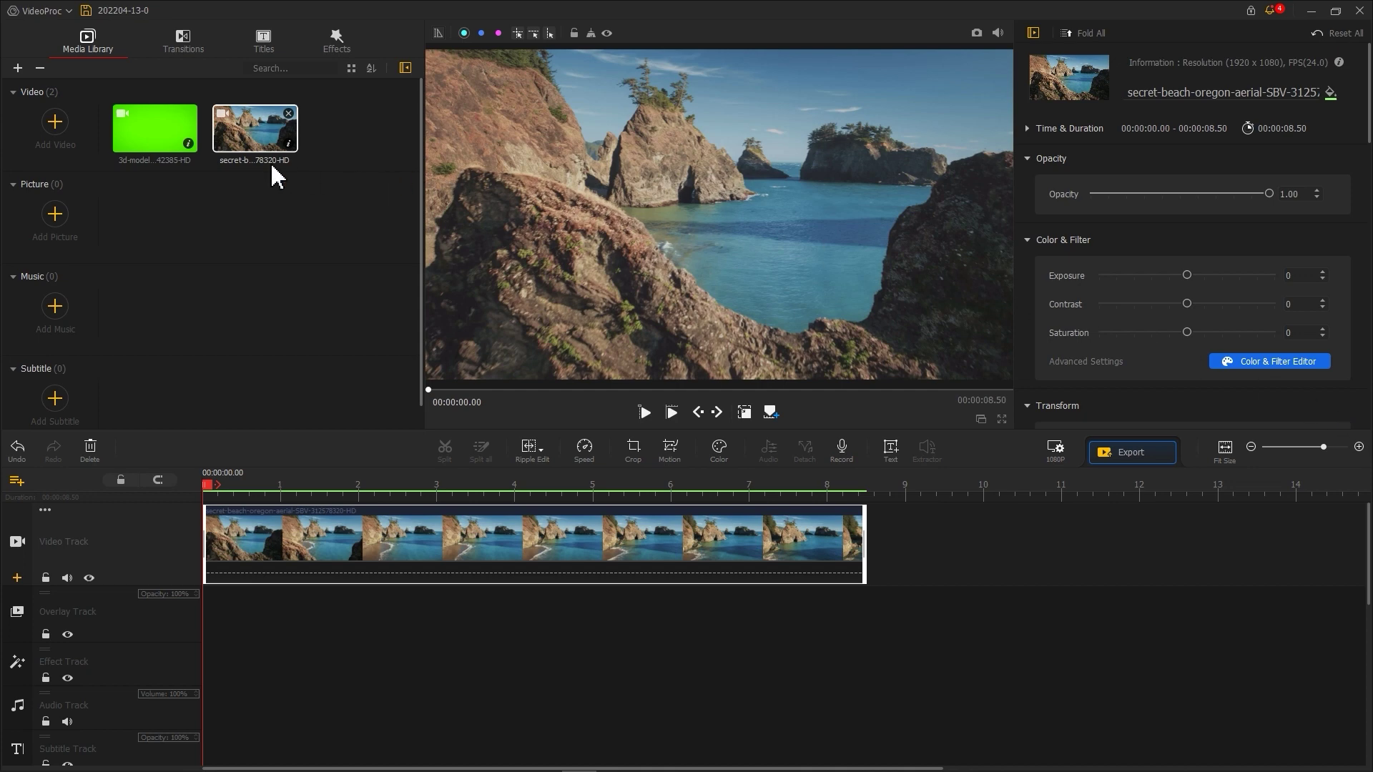
- Place the drone clip on the overlay track and stretch it to fill the frame
left_click_drag(164, 141, 208, 633)
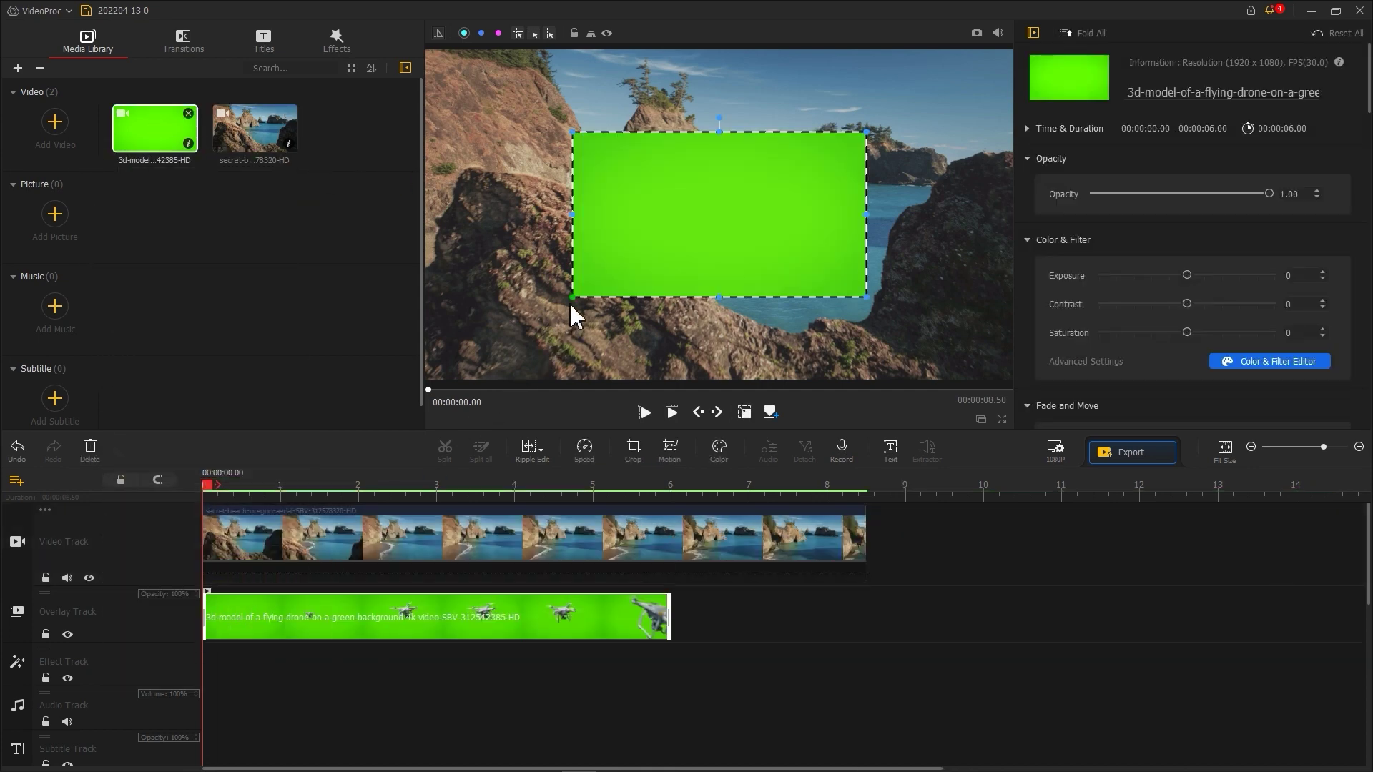
left_click_drag(571, 306, 443, 408)
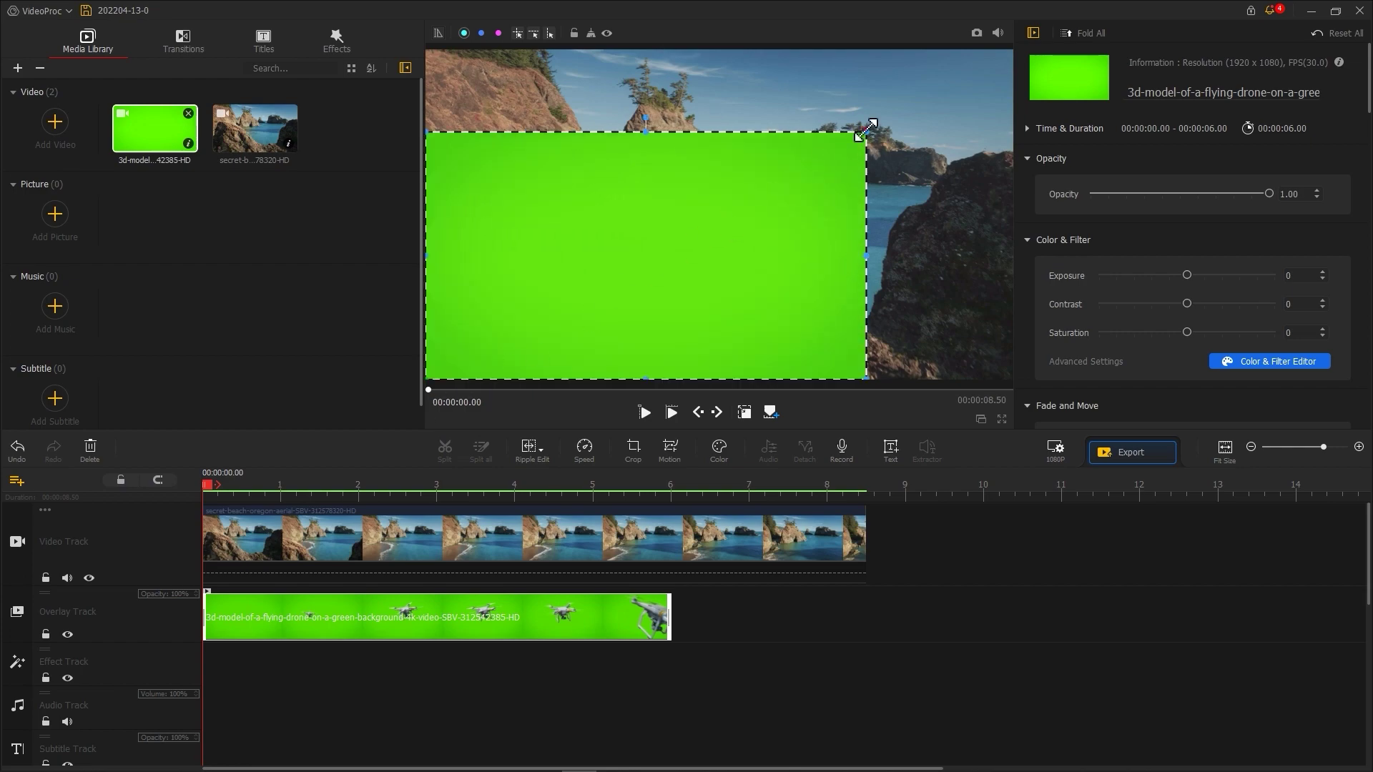
left_click_drag(867, 128, 1007, 41)
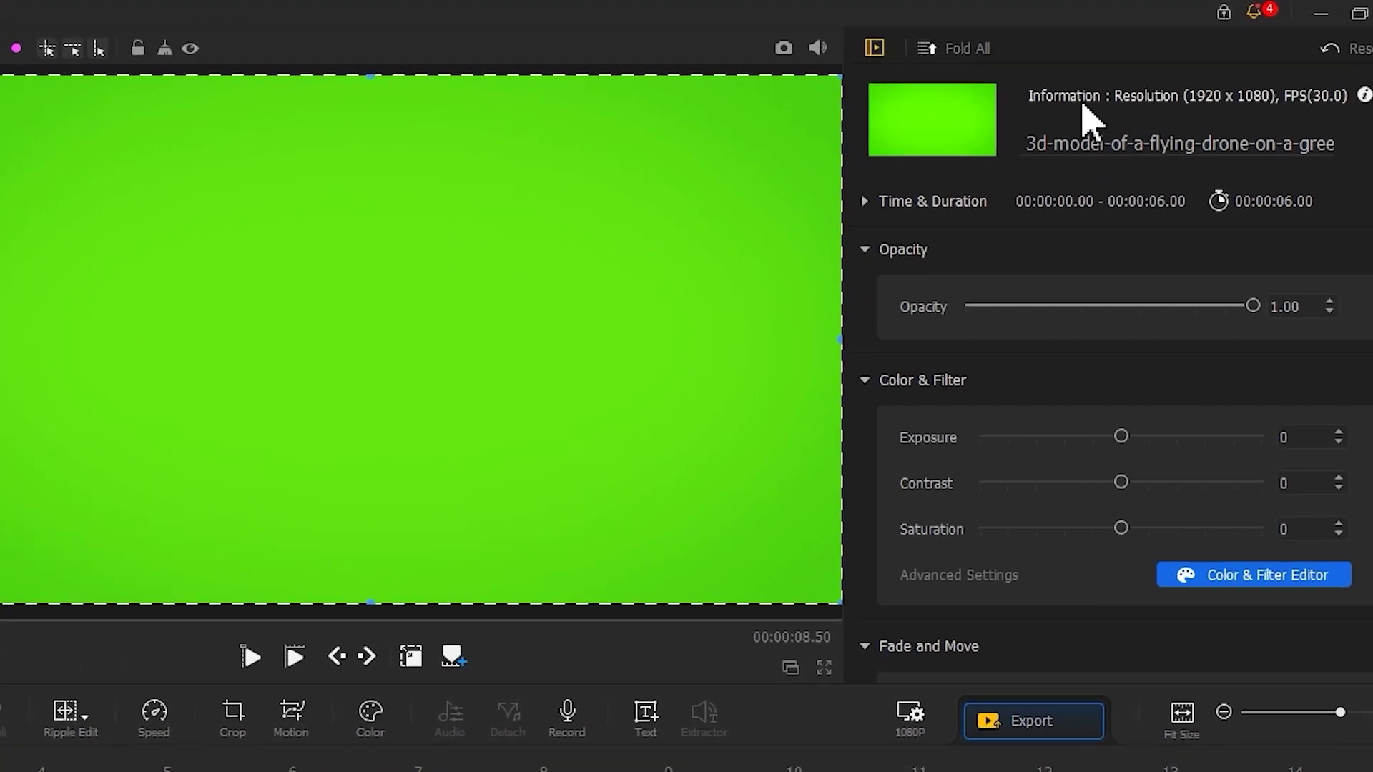
- Chroma-key the sampled green with tolerance 33 and smoothness 22
scroll(1180, 215, "down", 5)
scroll(1348, 429, "down", 10)
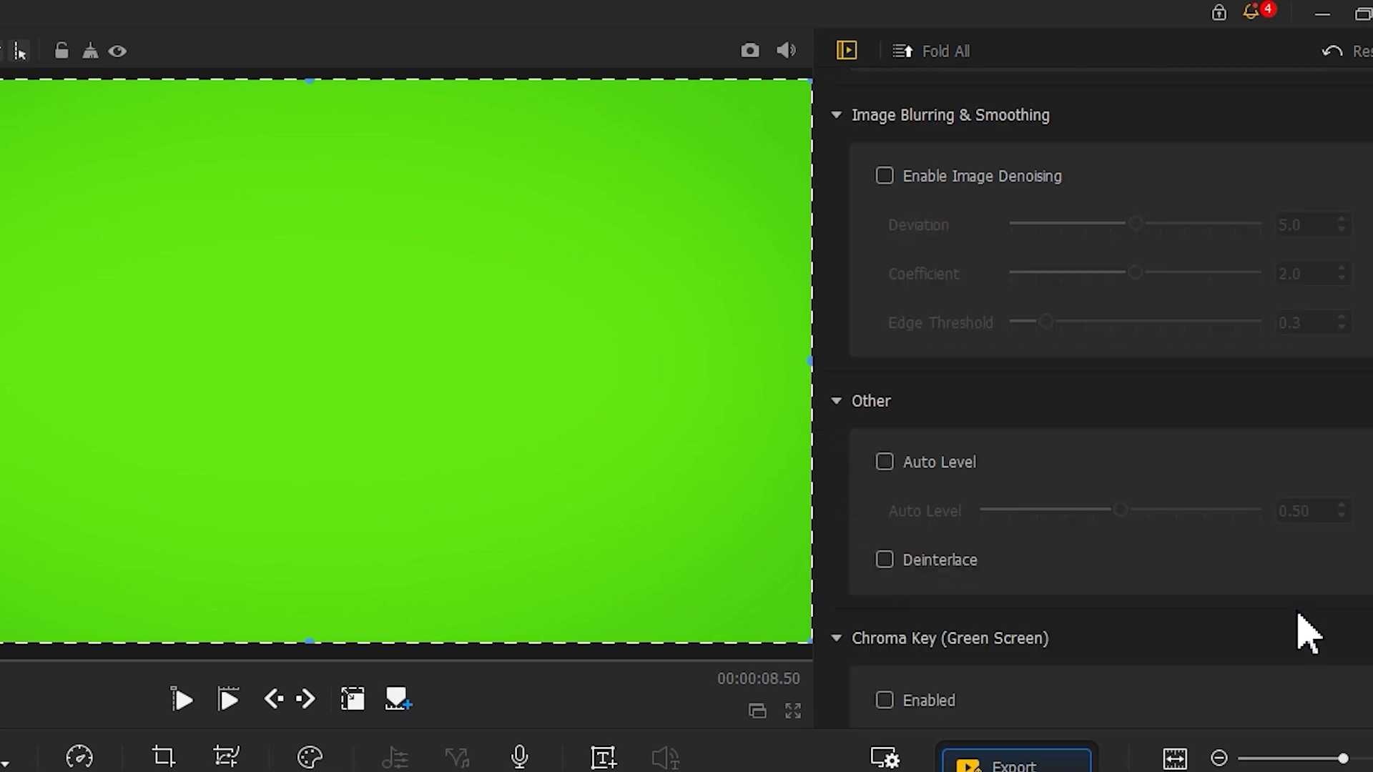
left_click(981, 439)
left_click(91, 638)
left_click(602, 457)
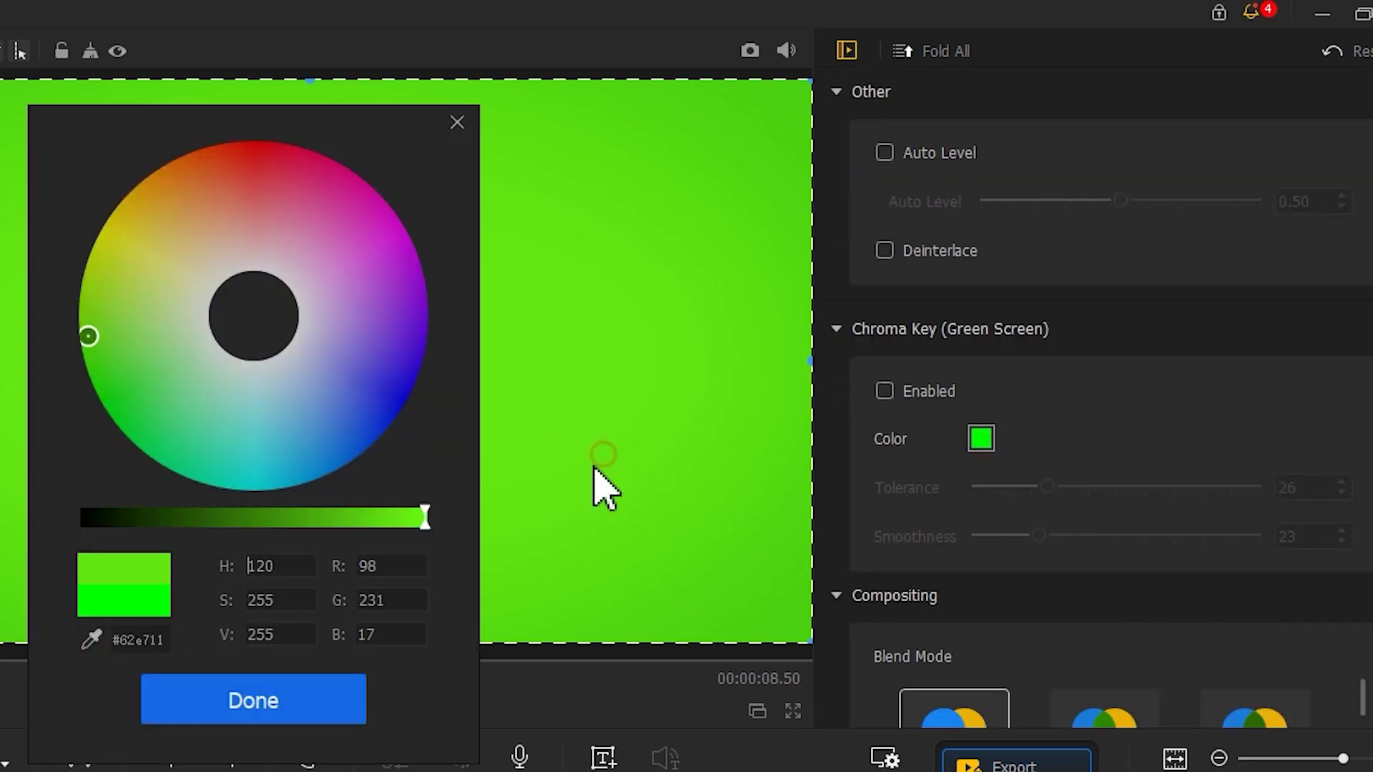
left_click(344, 697)
left_click(884, 391)
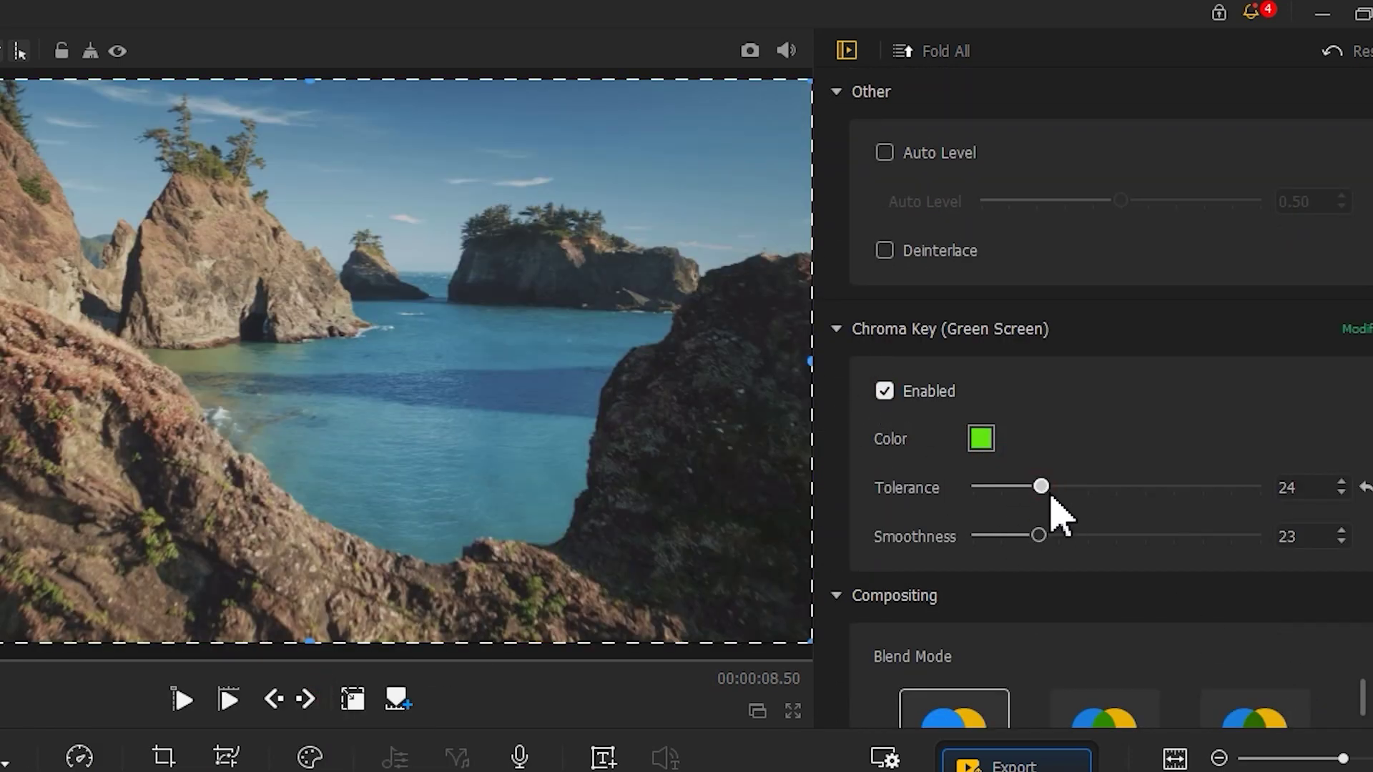
left_click_drag(1049, 541, 1038, 541)
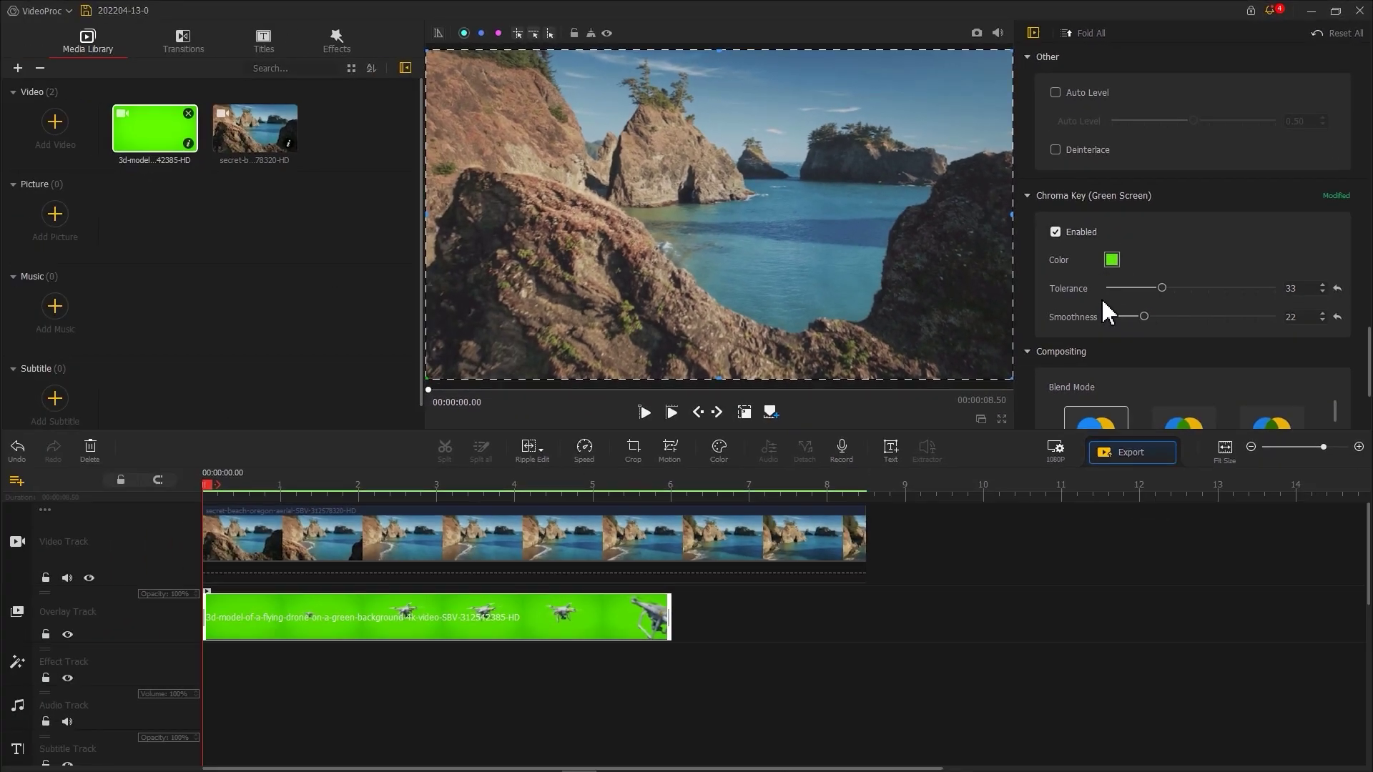
left_click(310, 552)
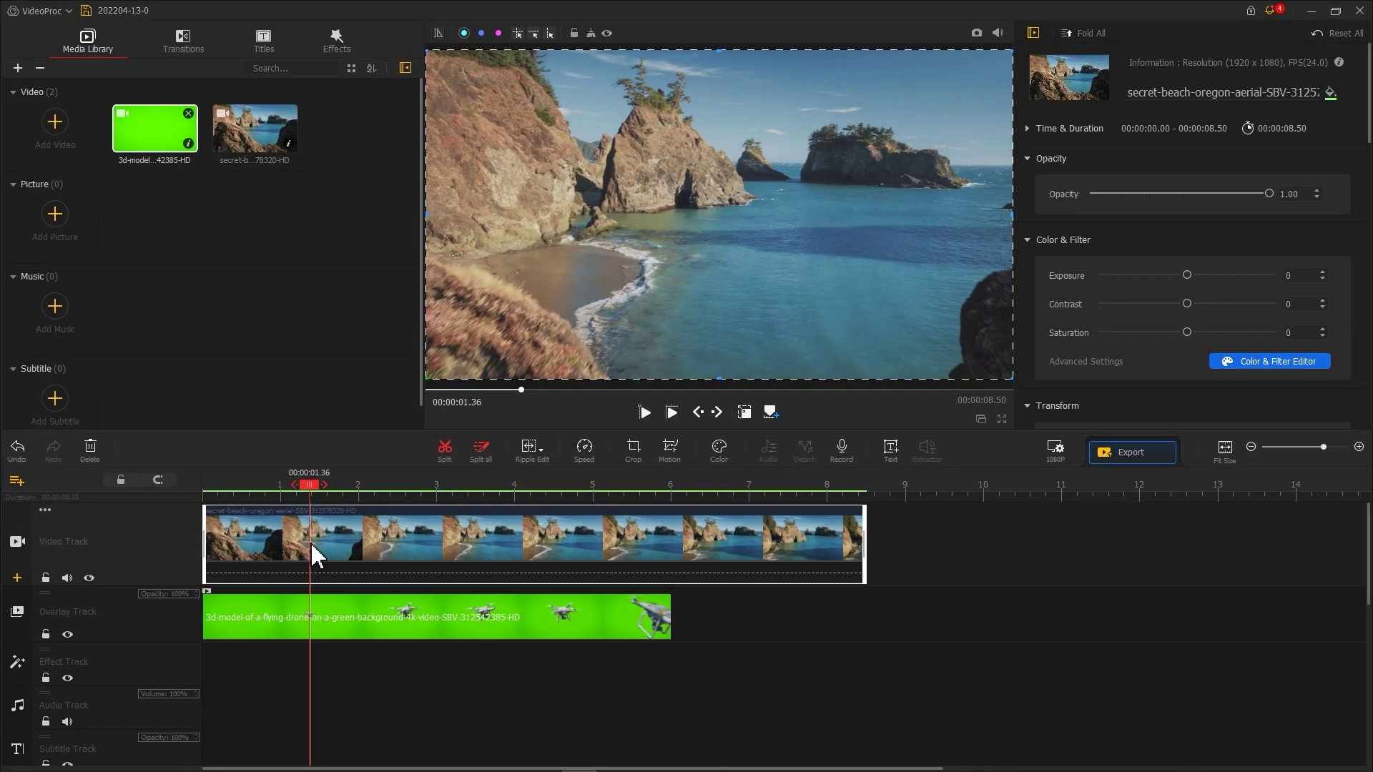
left_click(633, 446)
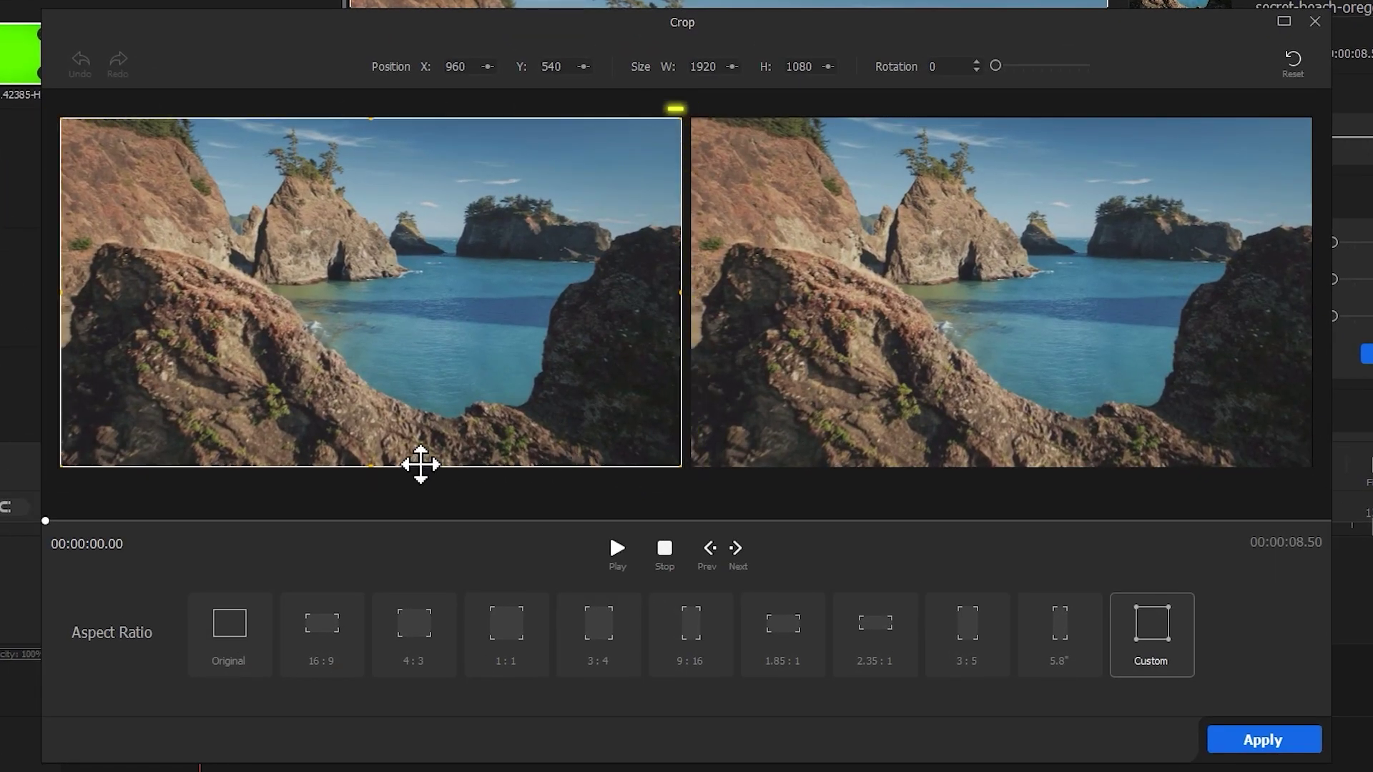
left_click_drag(370, 465, 374, 396)
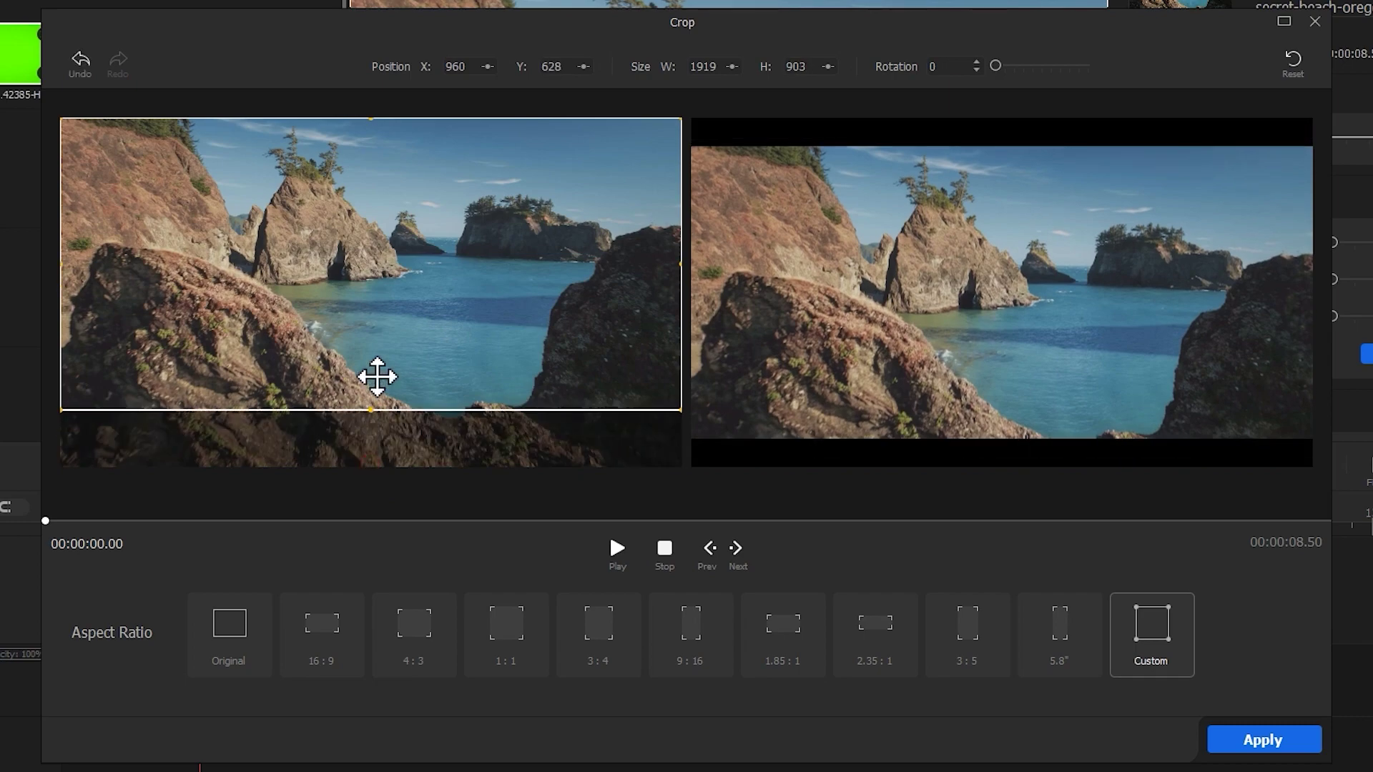
left_click_drag(371, 125, 358, 189)
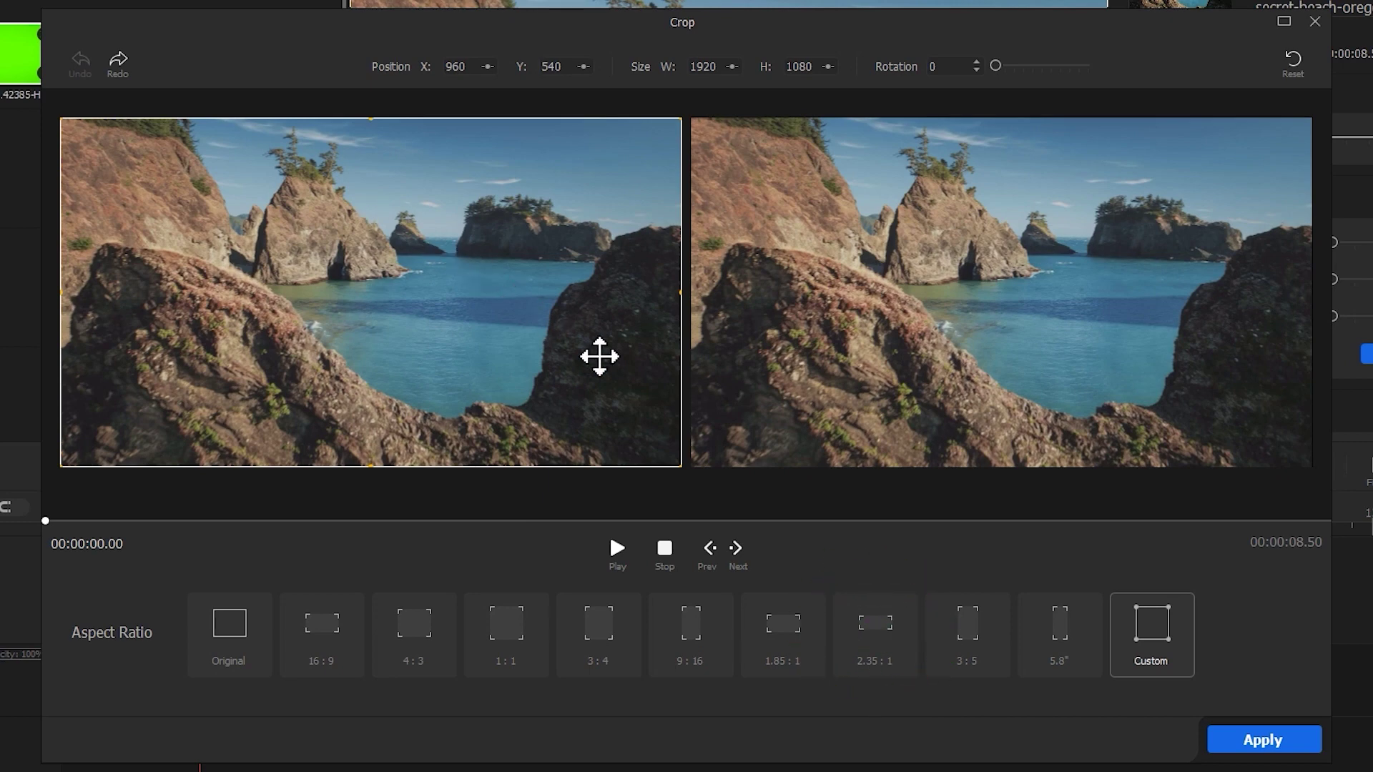
left_click(867, 649)
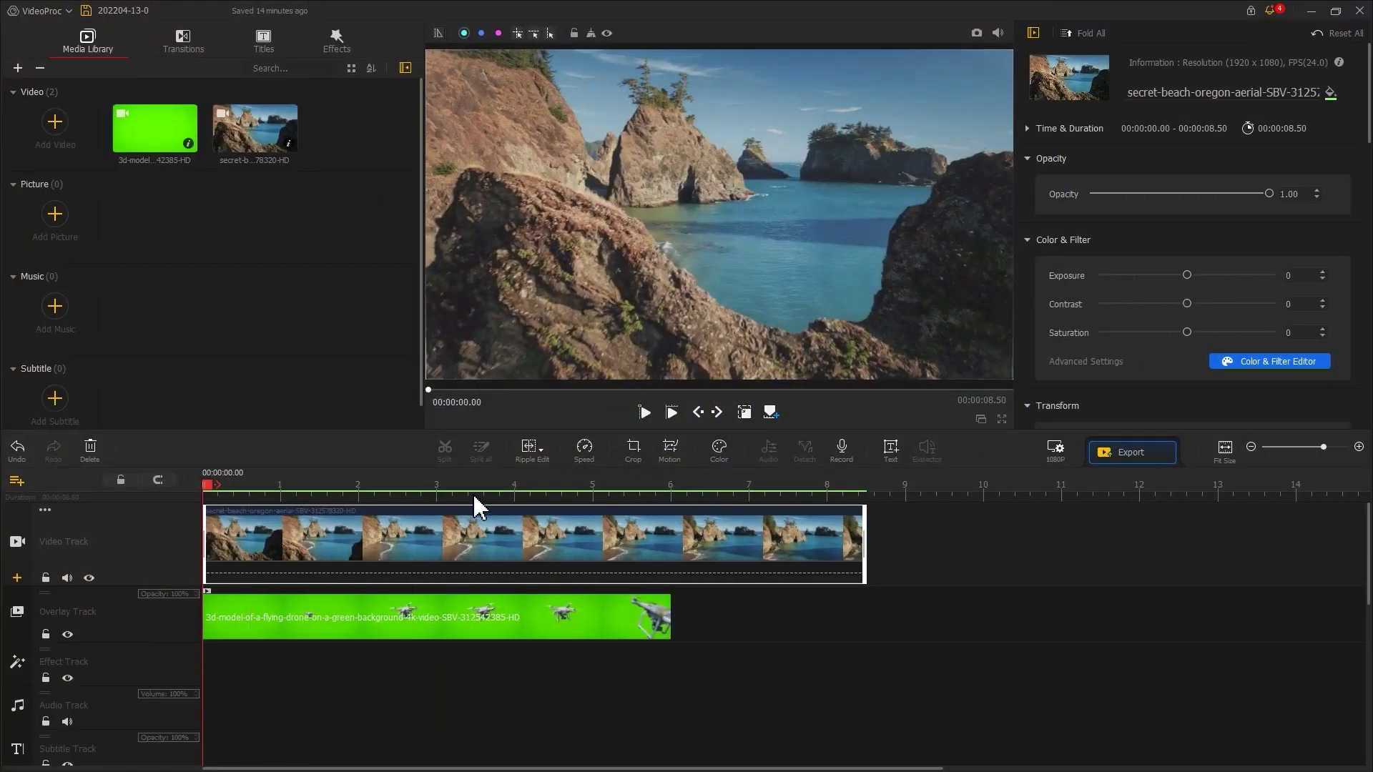
- Add a 1.20 s motion keyframe with the frame expanded to cover the full picture
left_click(672, 454)
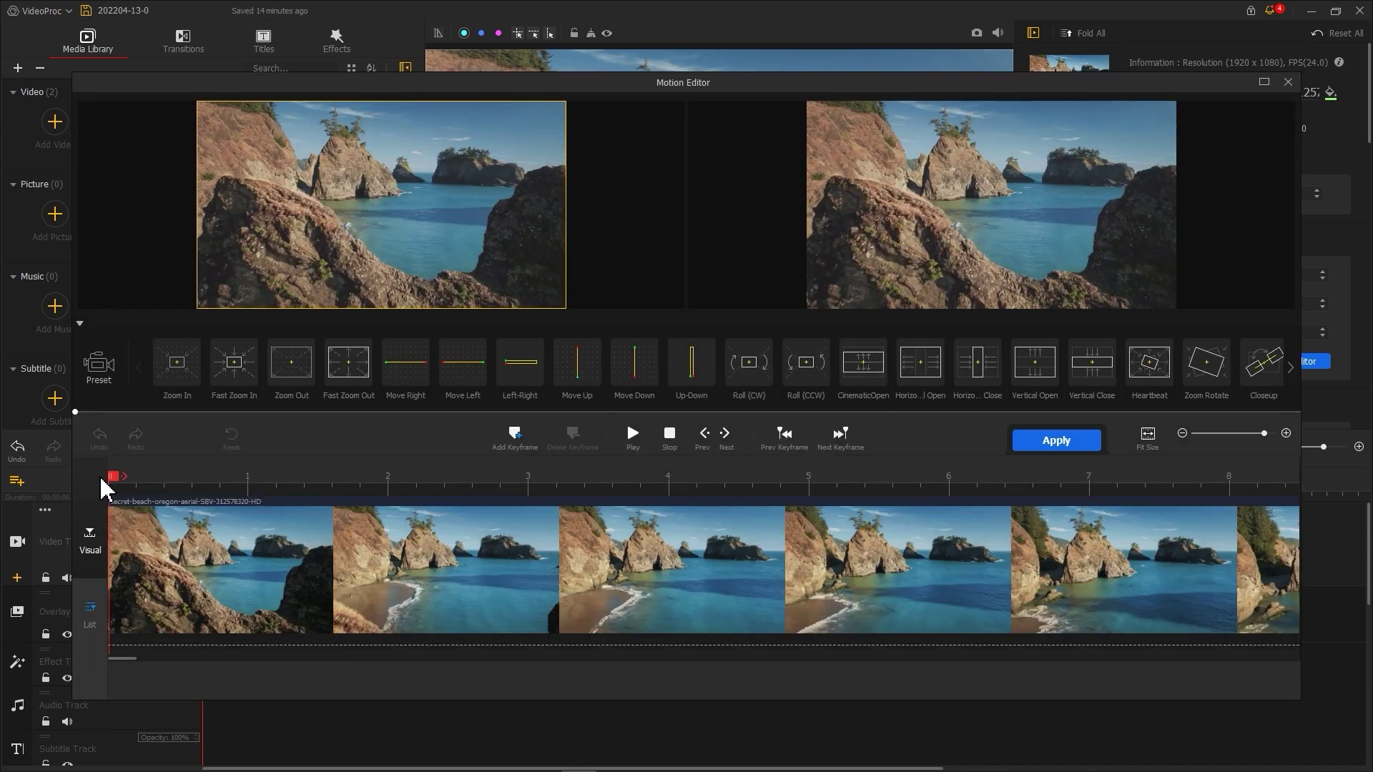
left_click_drag(113, 476, 279, 477)
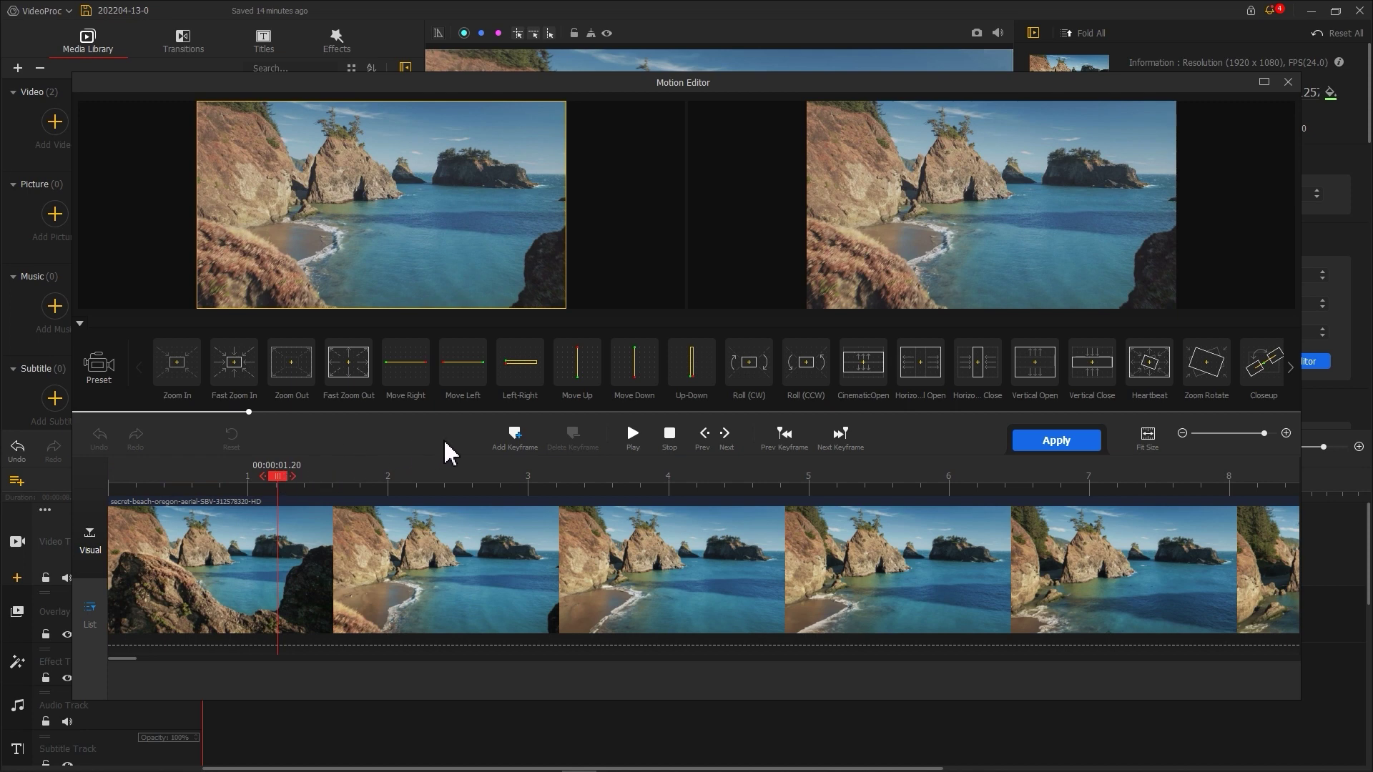
left_click(515, 436)
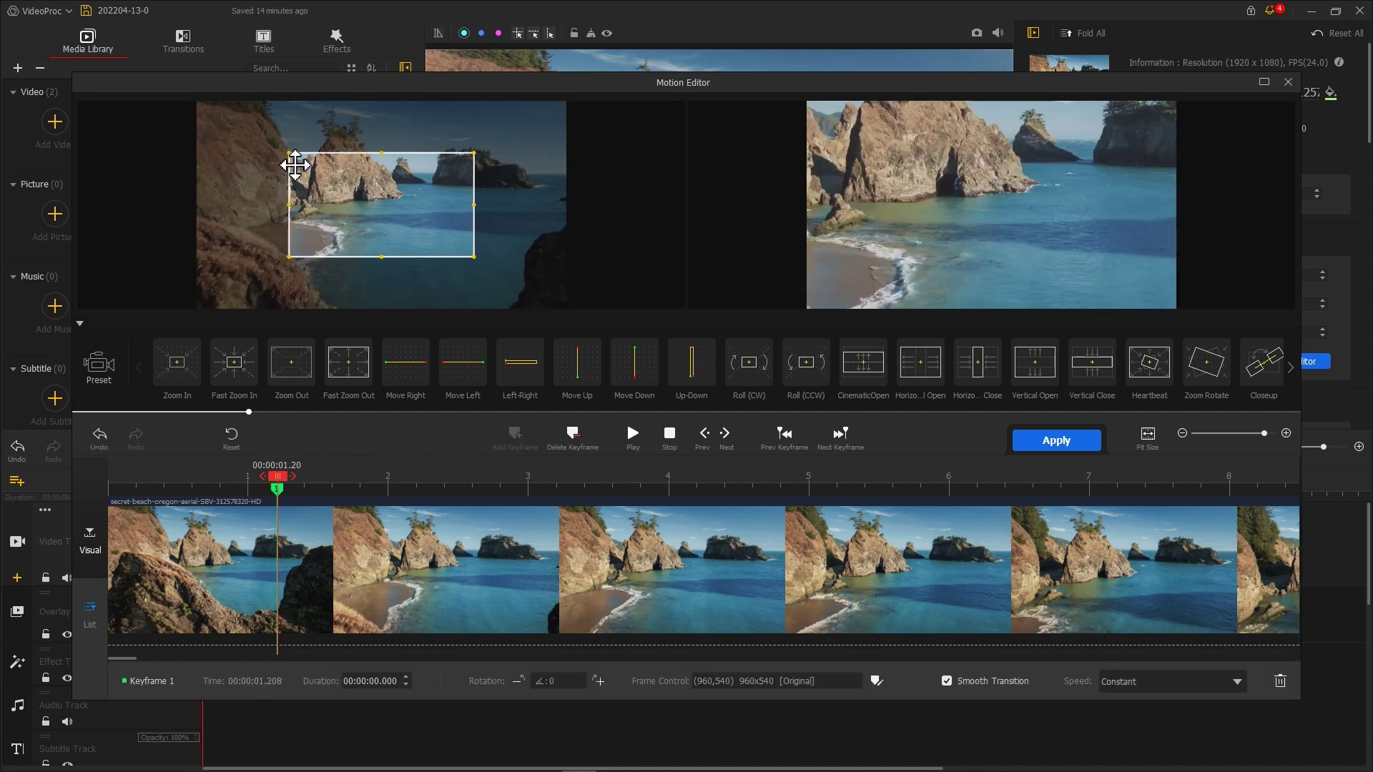
left_click_drag(289, 154, 200, 103)
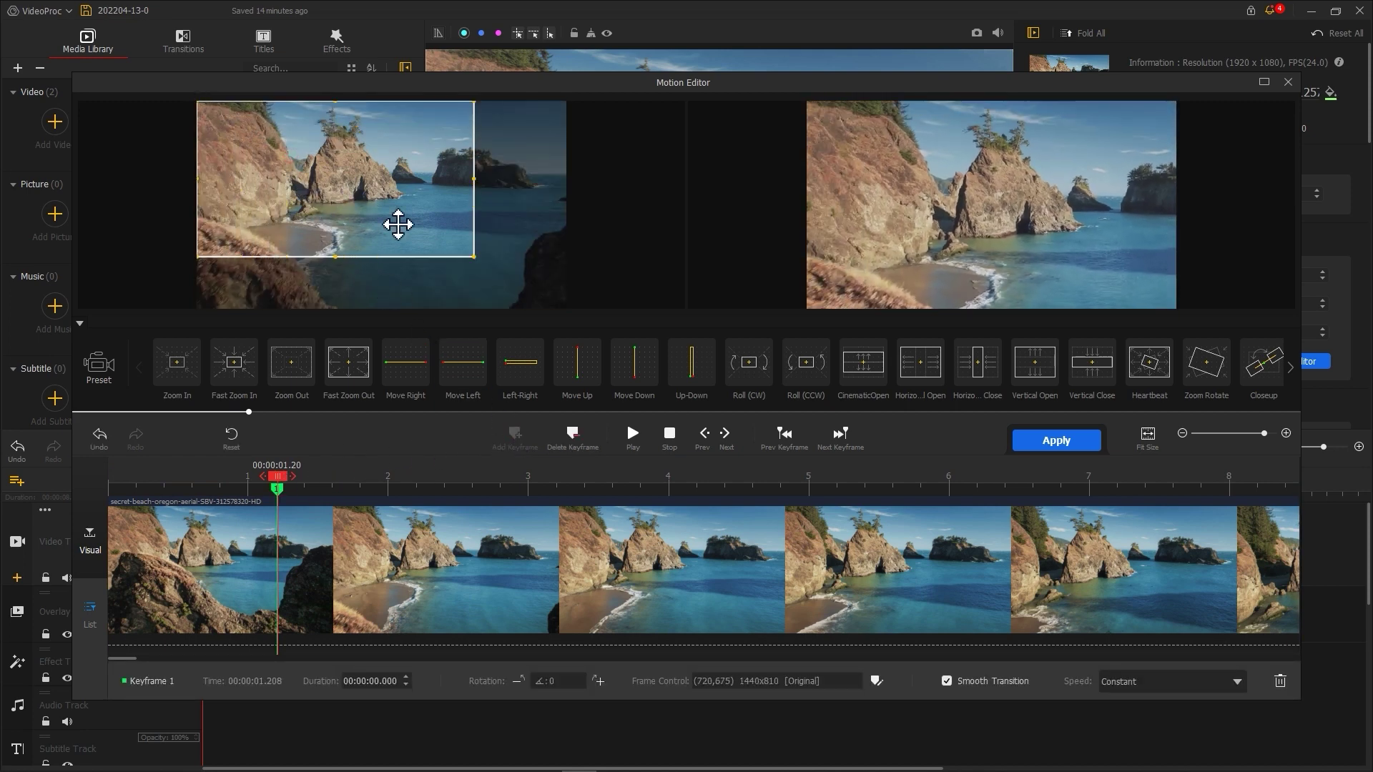
left_click_drag(472, 254, 564, 306)
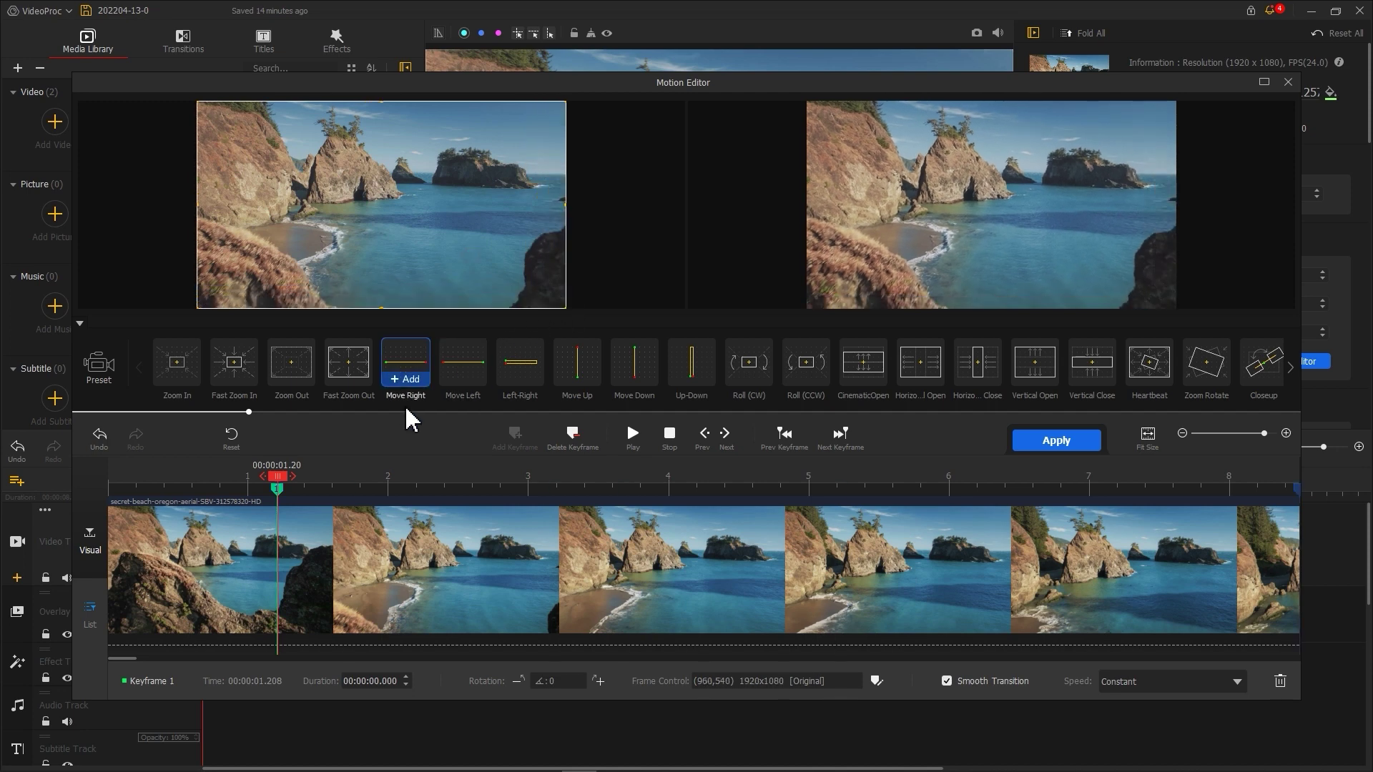
- Add a 1.95 s keyframe letterboxed at 2.35:1, plus a keyframe at the clip's end
left_click_drag(278, 491, 383, 478)
left_click(513, 437)
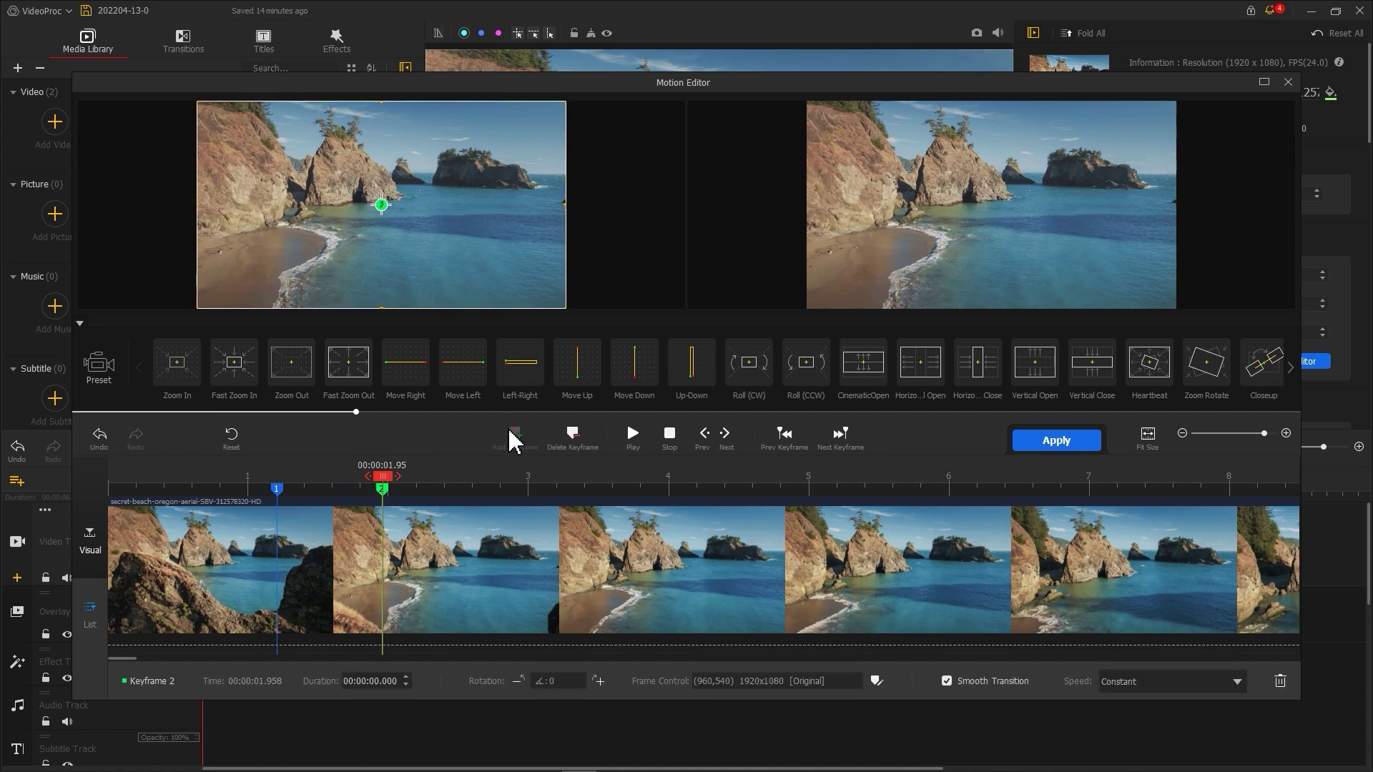
left_click_drag(382, 309, 380, 294)
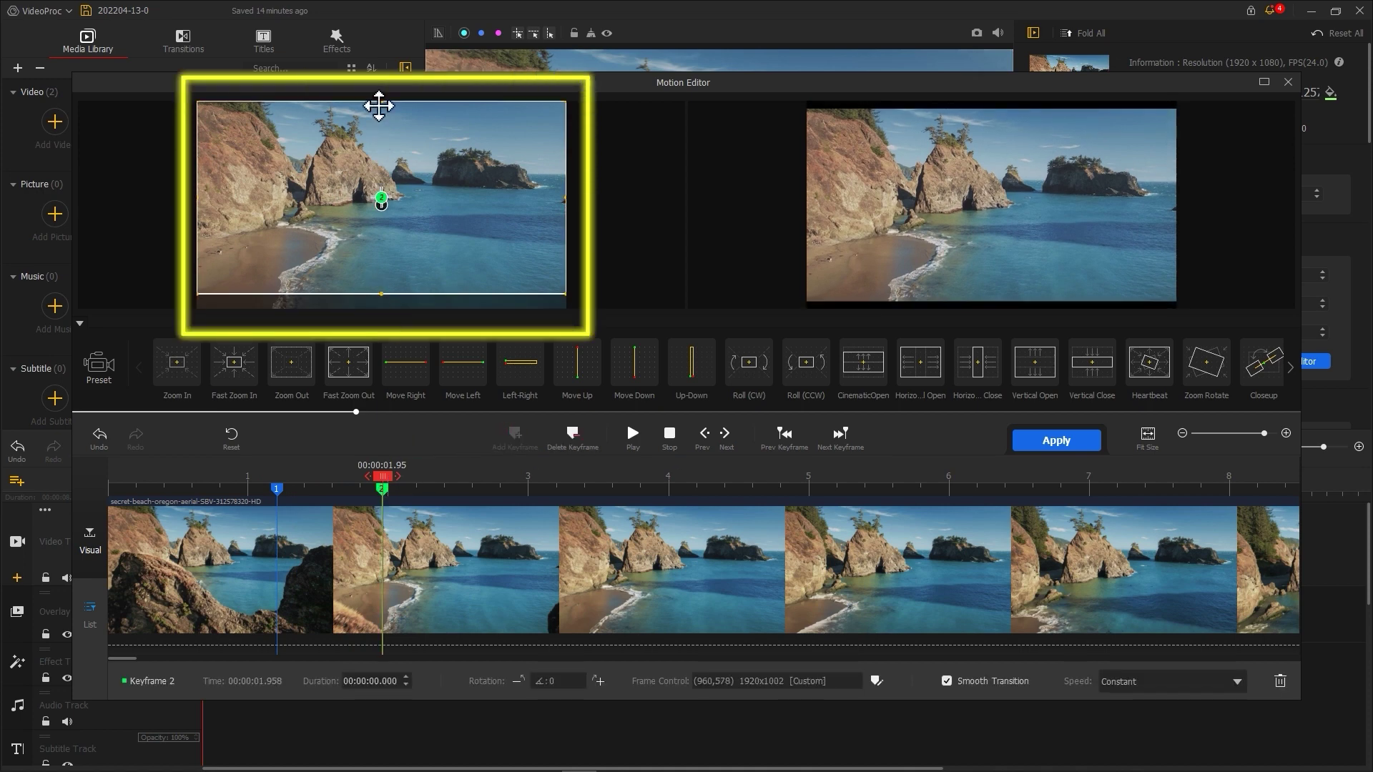
left_click_drag(378, 106, 378, 128)
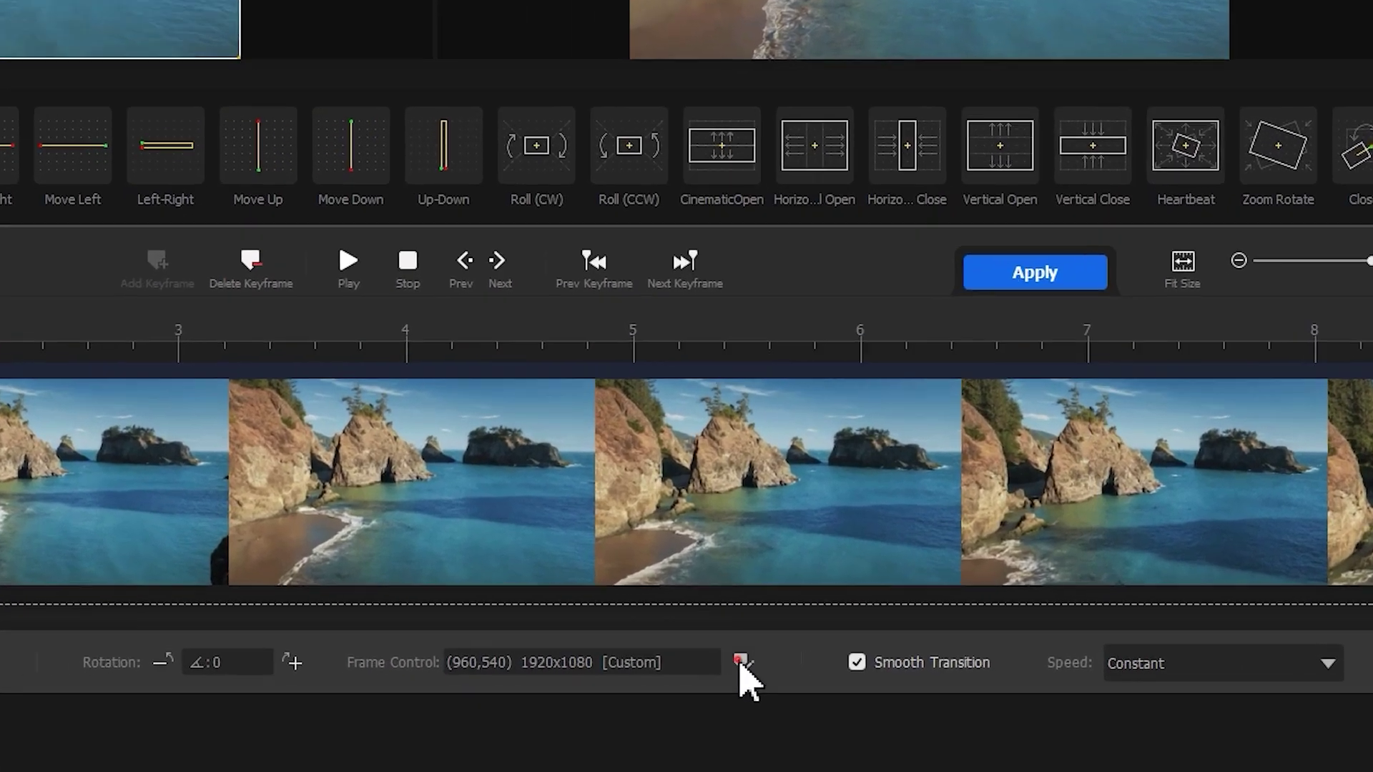
left_click(877, 681)
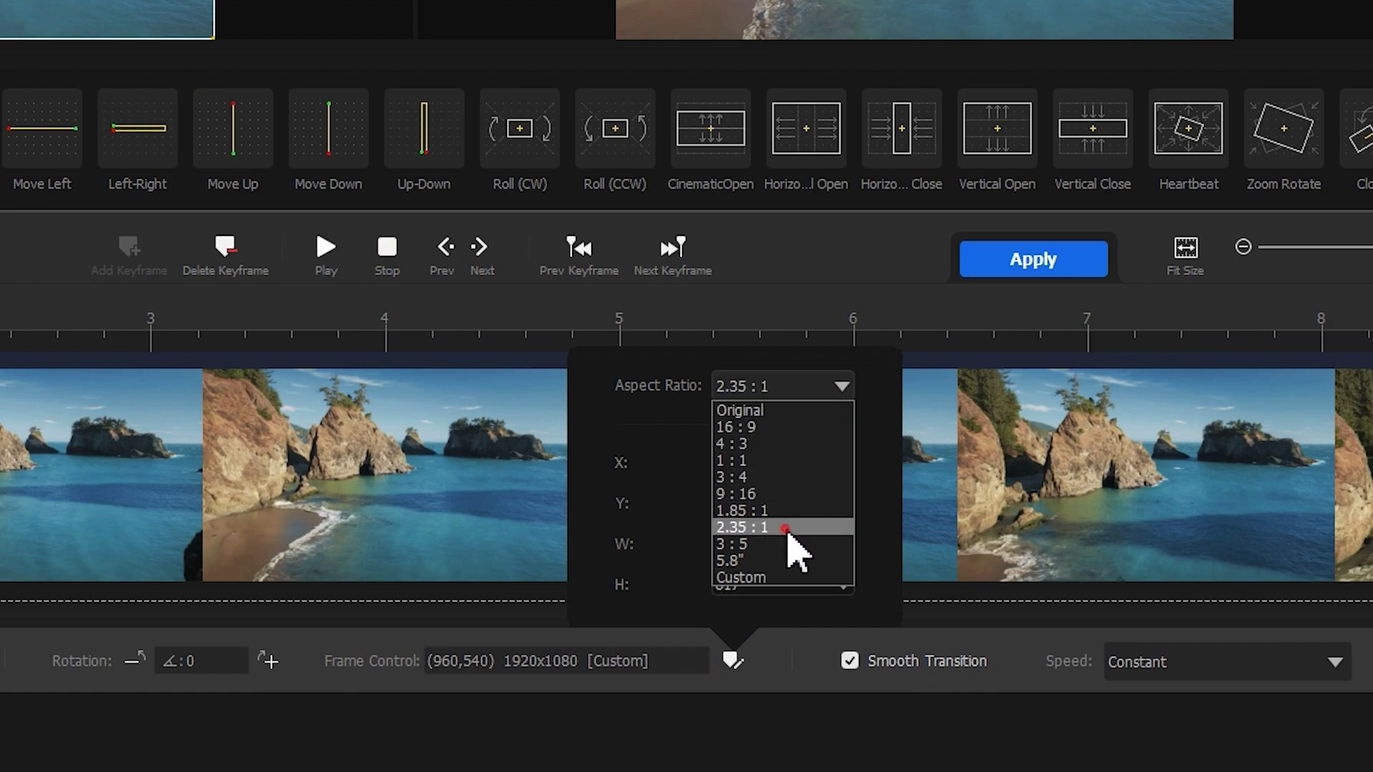
left_click(786, 529)
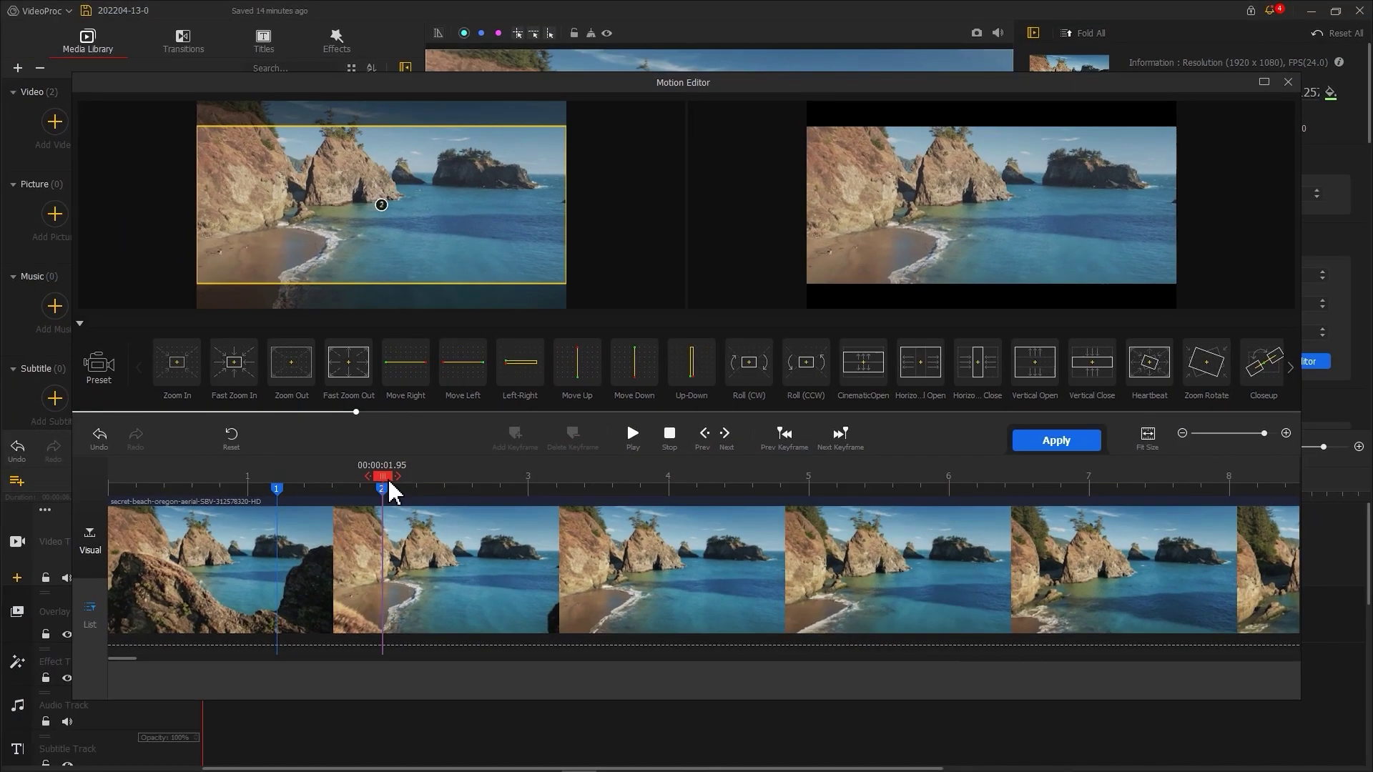
left_click_drag(386, 480, 1327, 475)
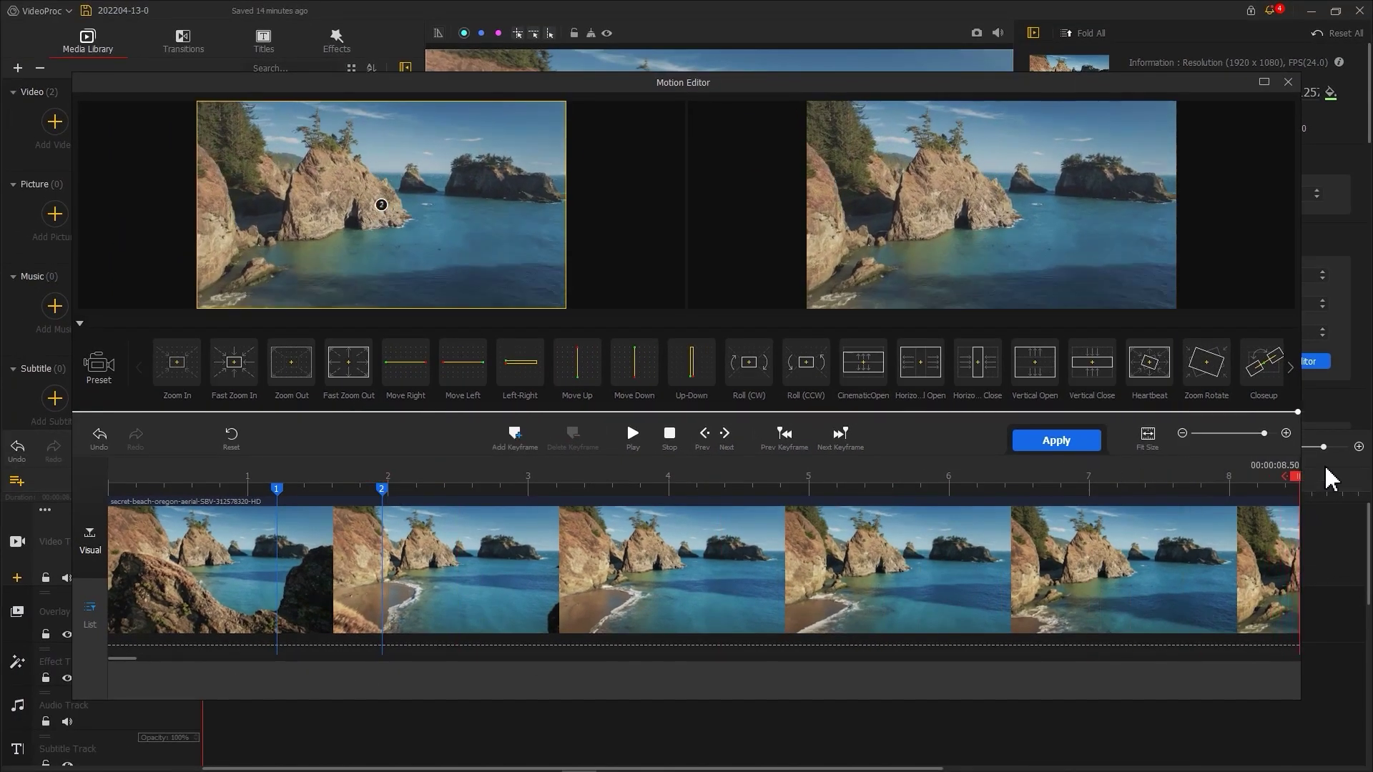
left_click(519, 434)
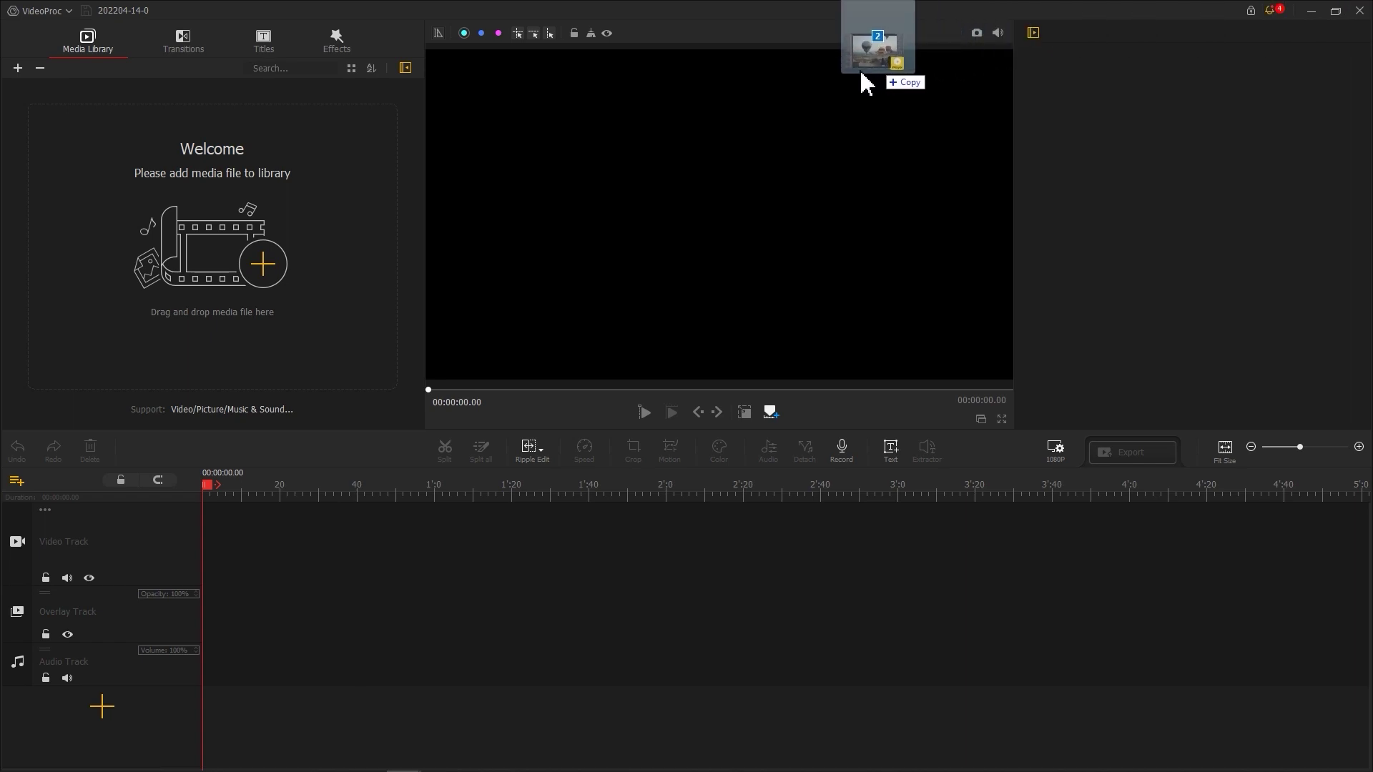
- Import the laptop green-screen and balloon videos, placing the 15.60 s balloon clip on the video track
left_click_drag(866, 82, 400, 276)
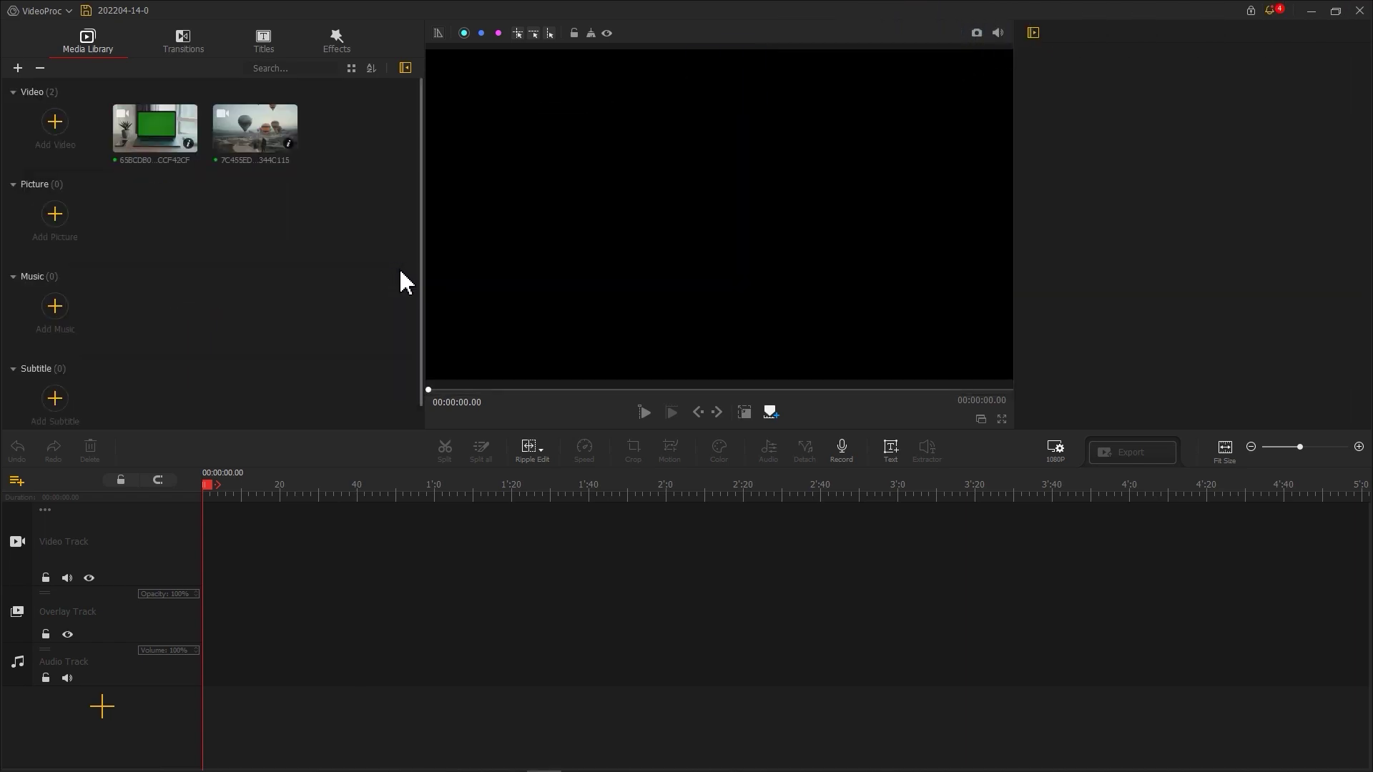
left_click_drag(283, 140, 1049, 505)
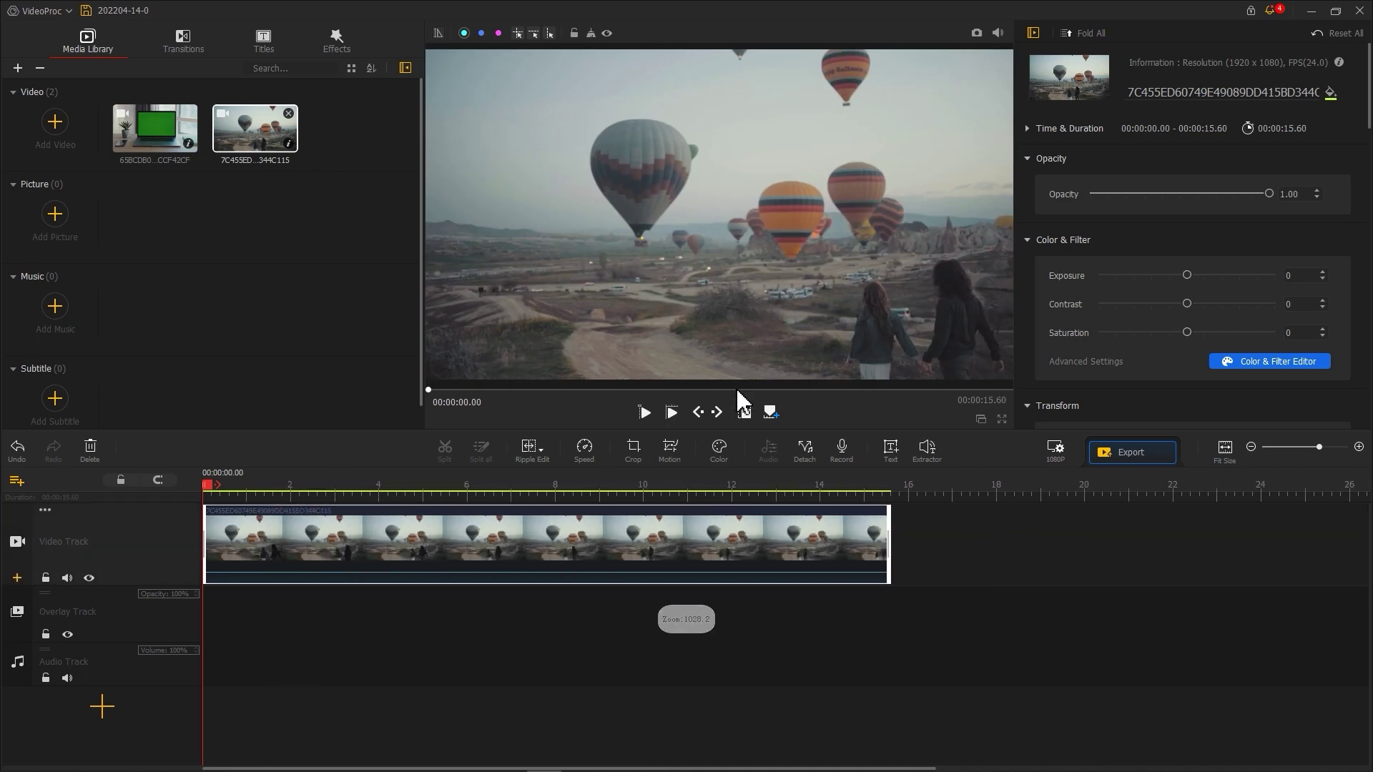
- Put the laptop clip on the overlay track, trim it to about 12.5 s, and scale it full-frame
left_click_drag(153, 130, 205, 626)
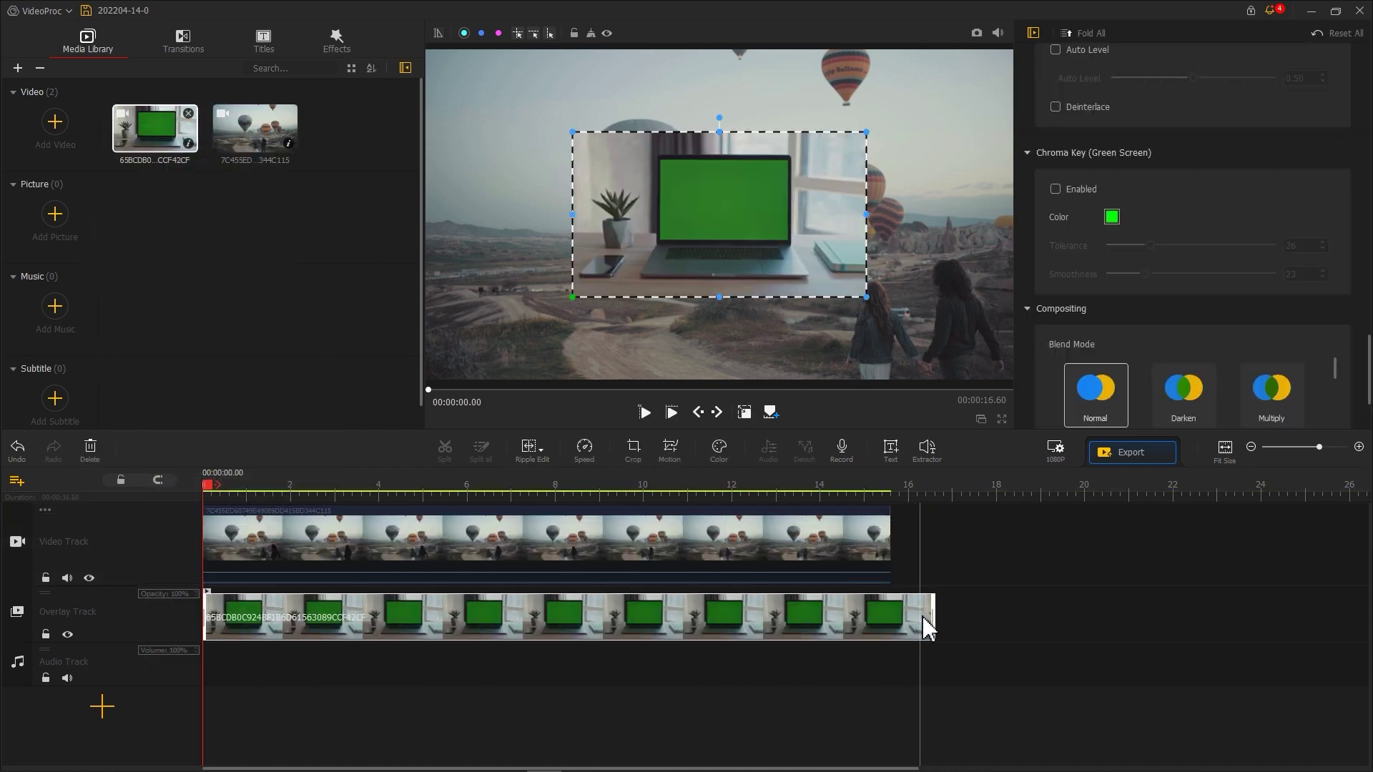
left_click_drag(927, 618, 753, 616)
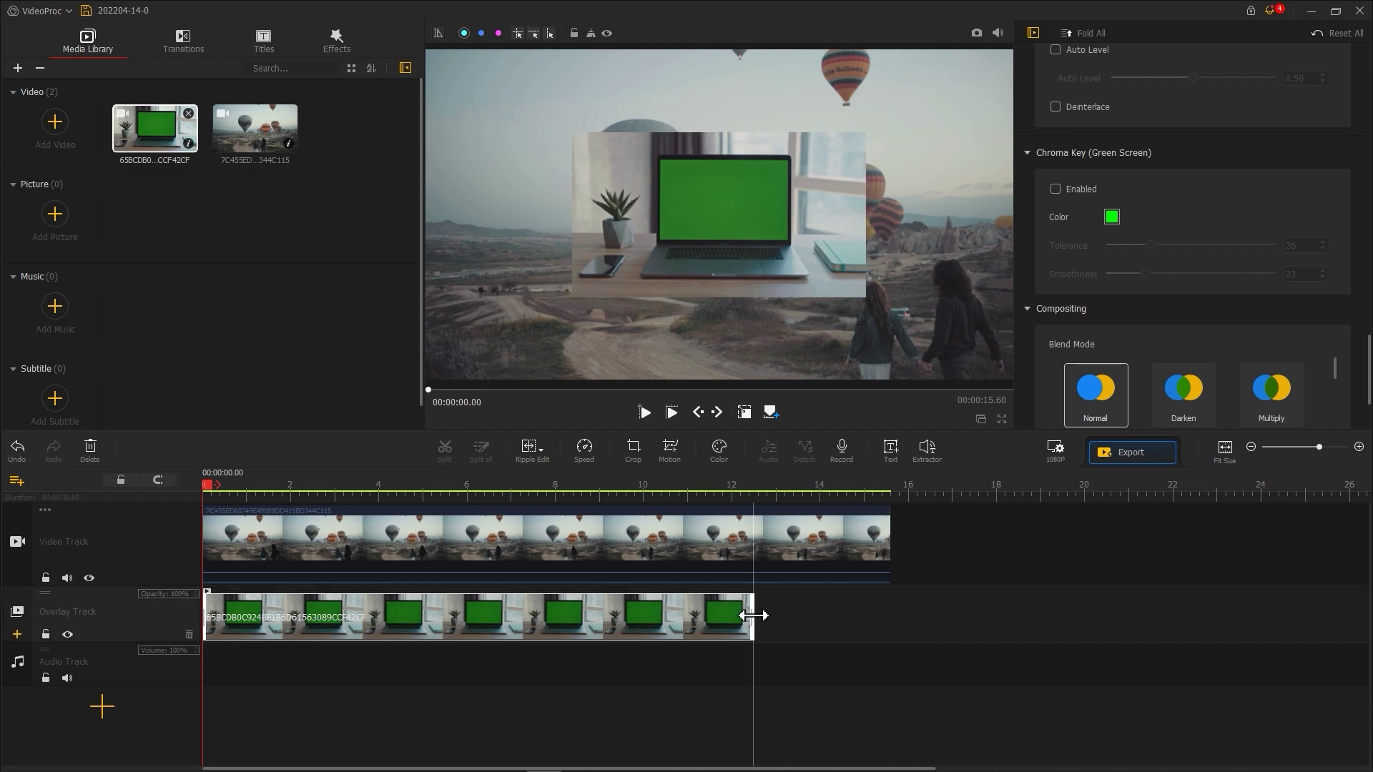
left_click(688, 285)
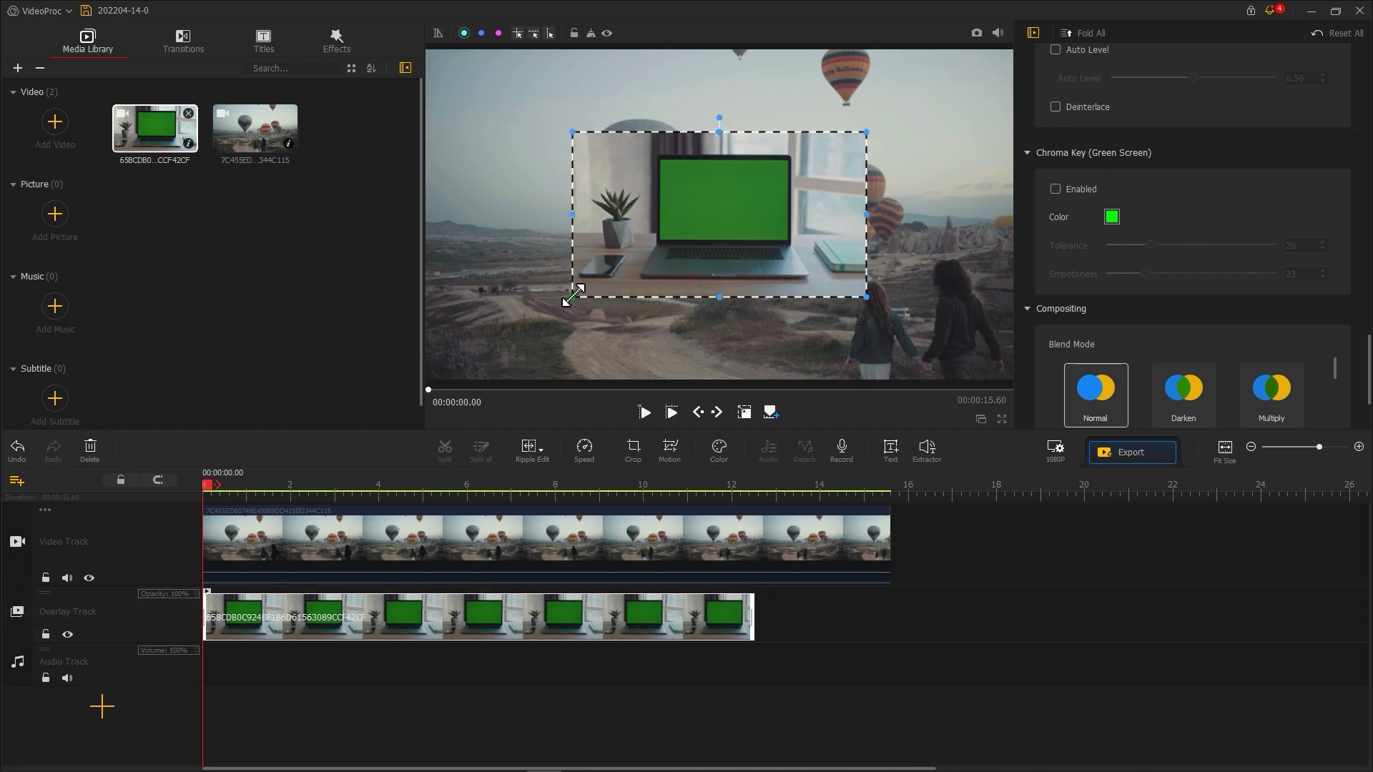
left_click_drag(572, 296, 432, 389)
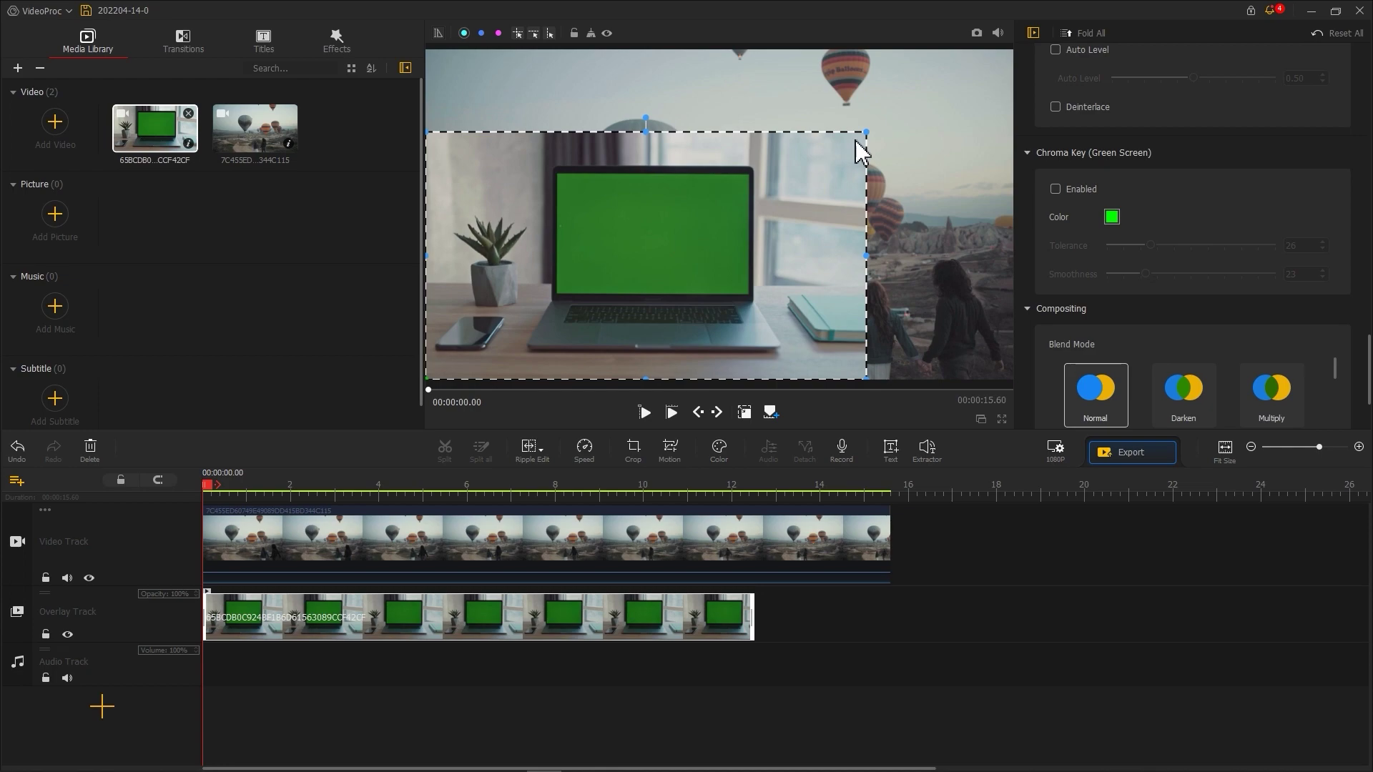
left_click_drag(867, 135, 1014, 39)
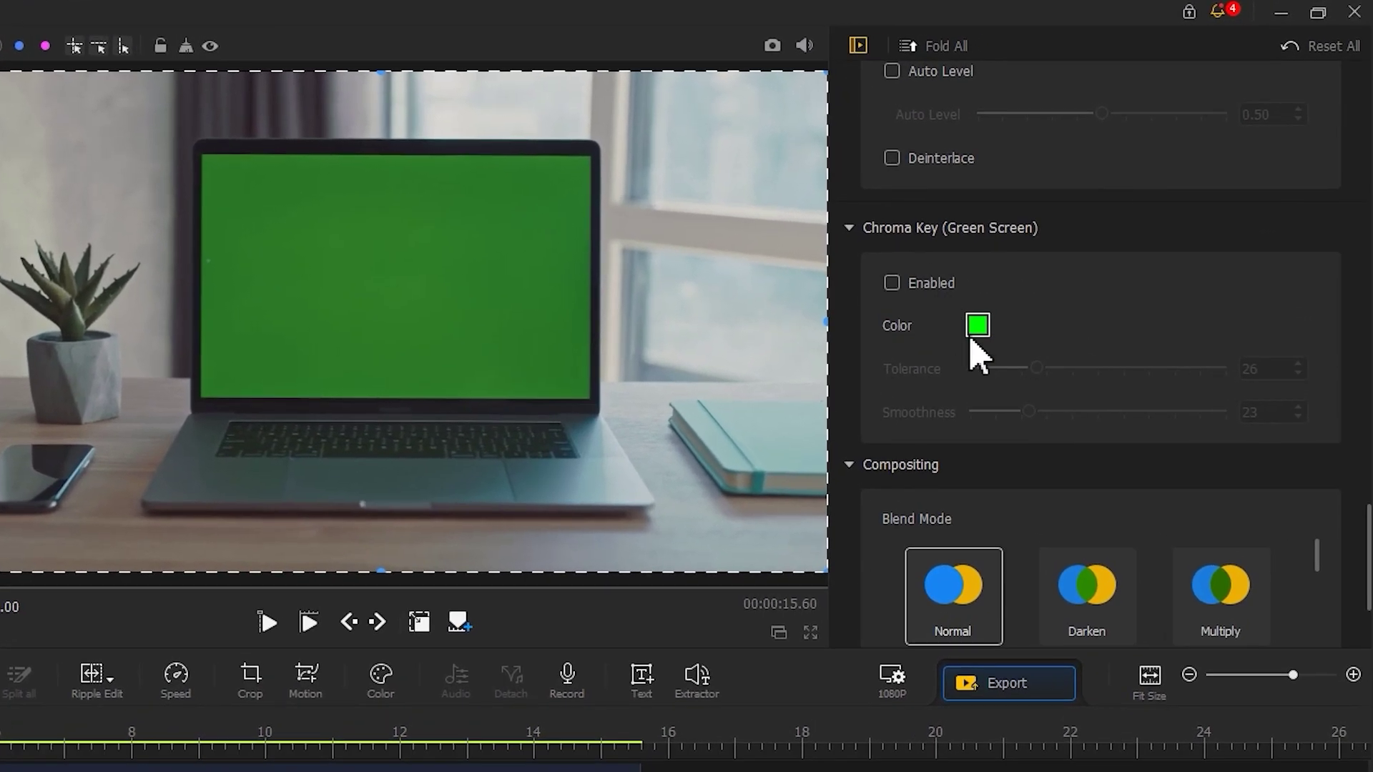
- Chroma-key the laptop's sampled green screen with tolerance 0 and smoothness 15
left_click(1109, 219)
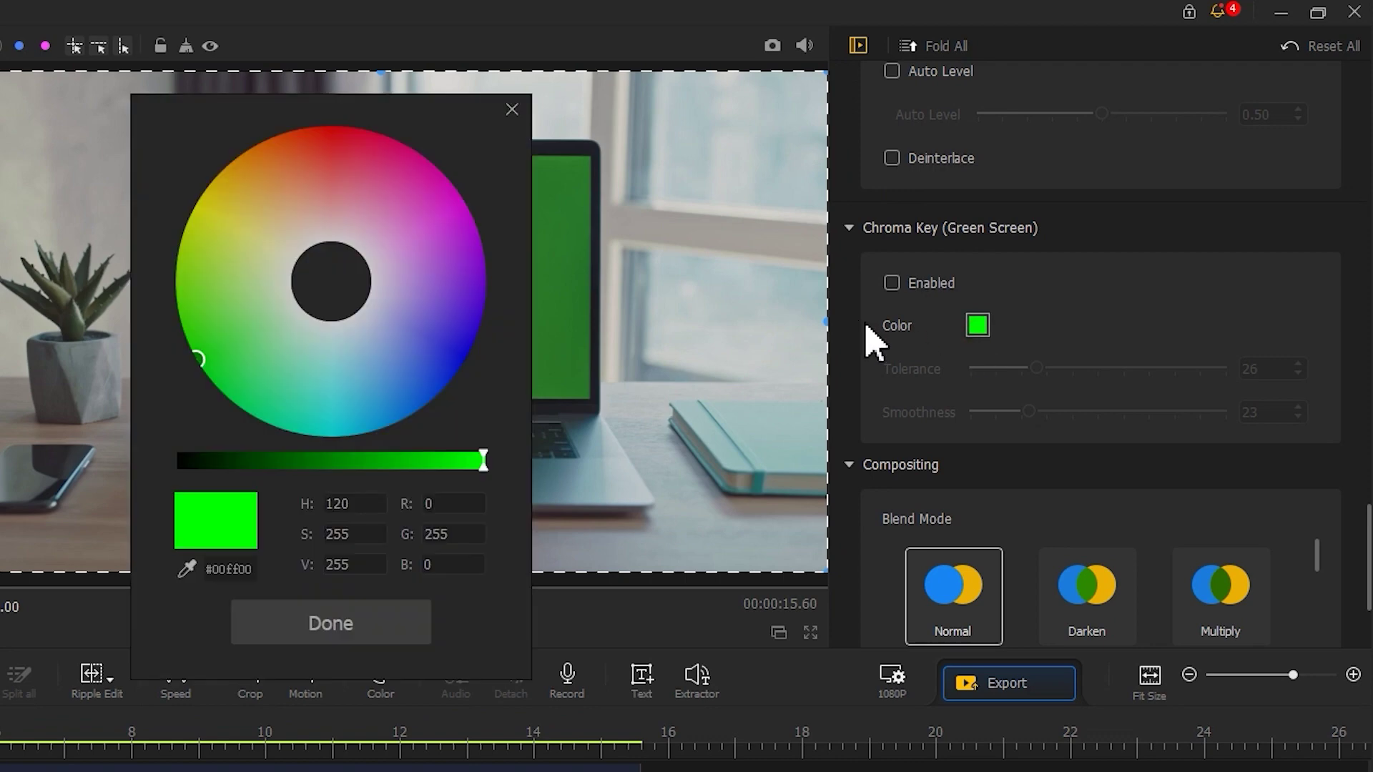
left_click_drag(458, 146, 817, 107)
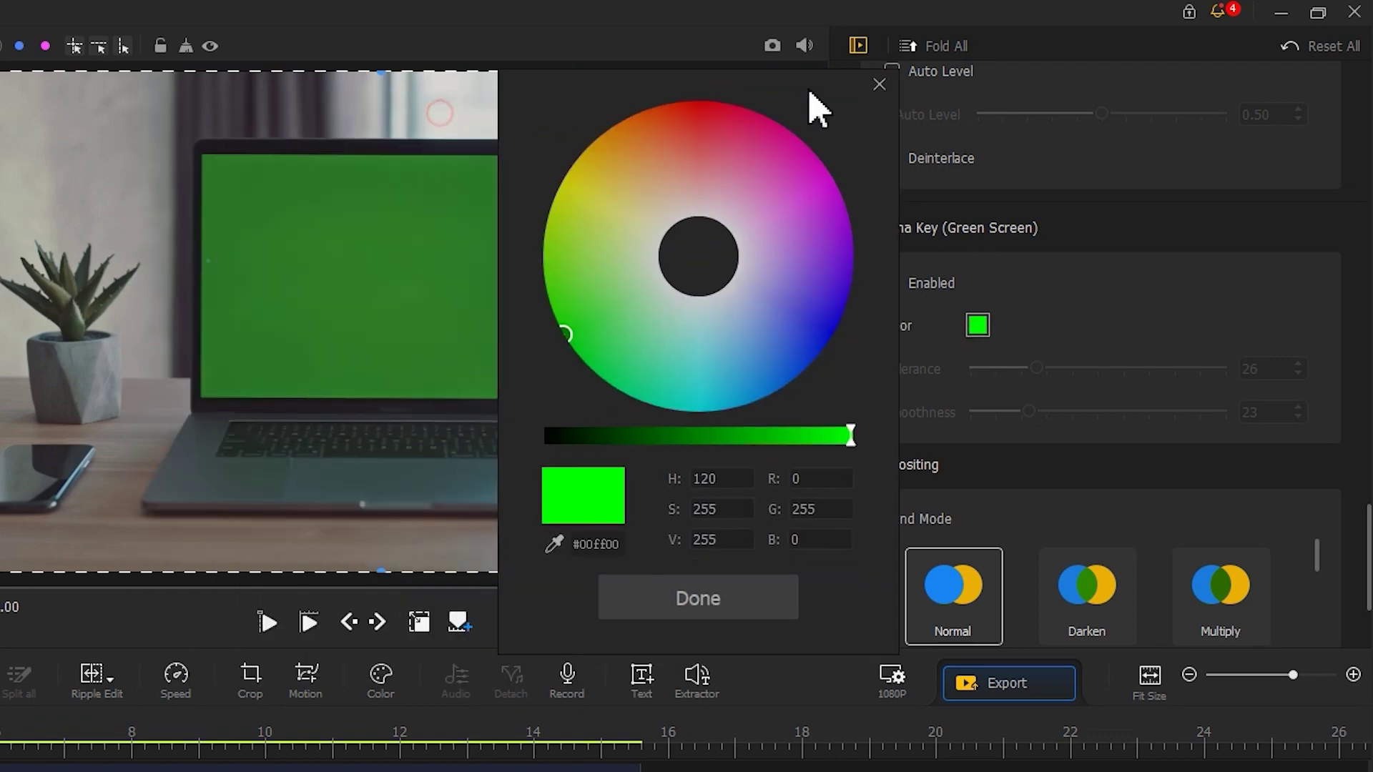
left_click(457, 360)
left_click(665, 583)
left_click(892, 284)
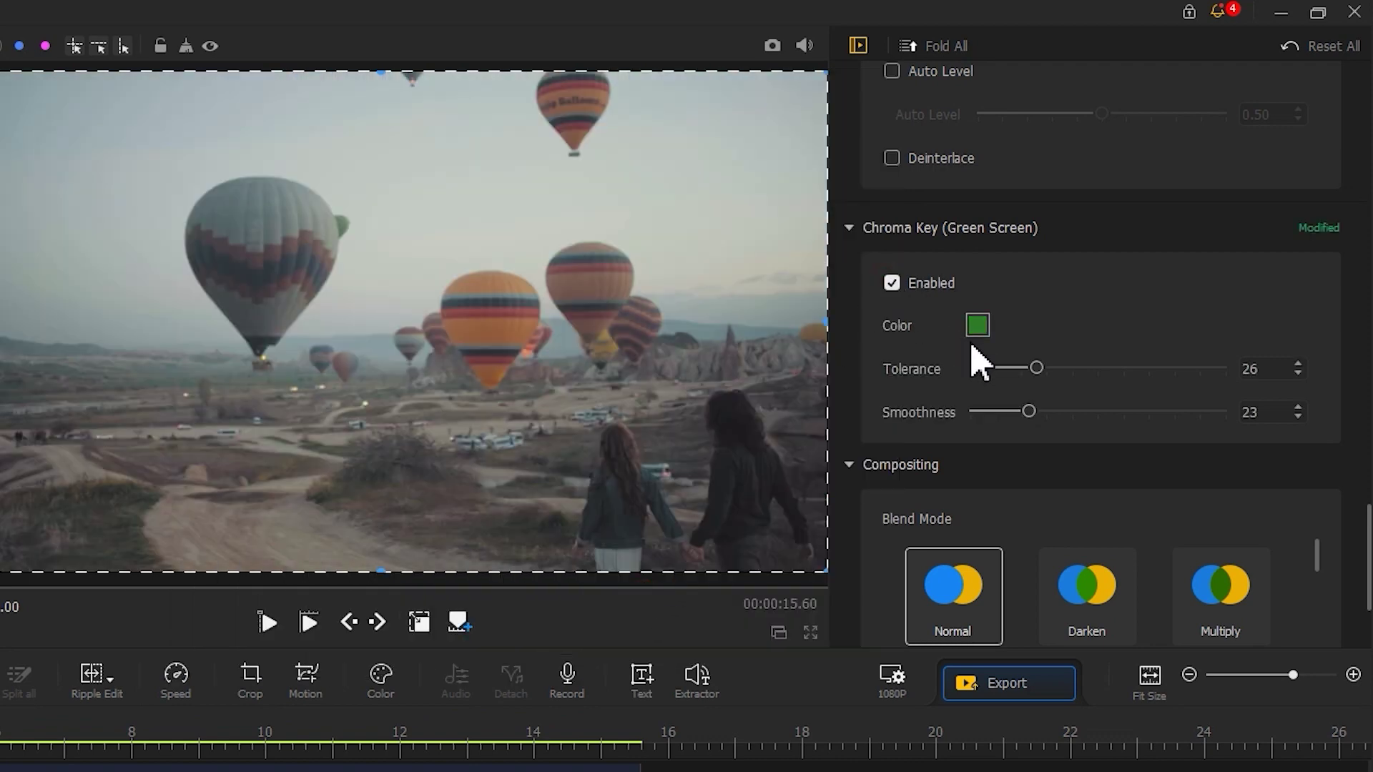
left_click_drag(1036, 369, 971, 369)
left_click_drag(1028, 412, 1009, 413)
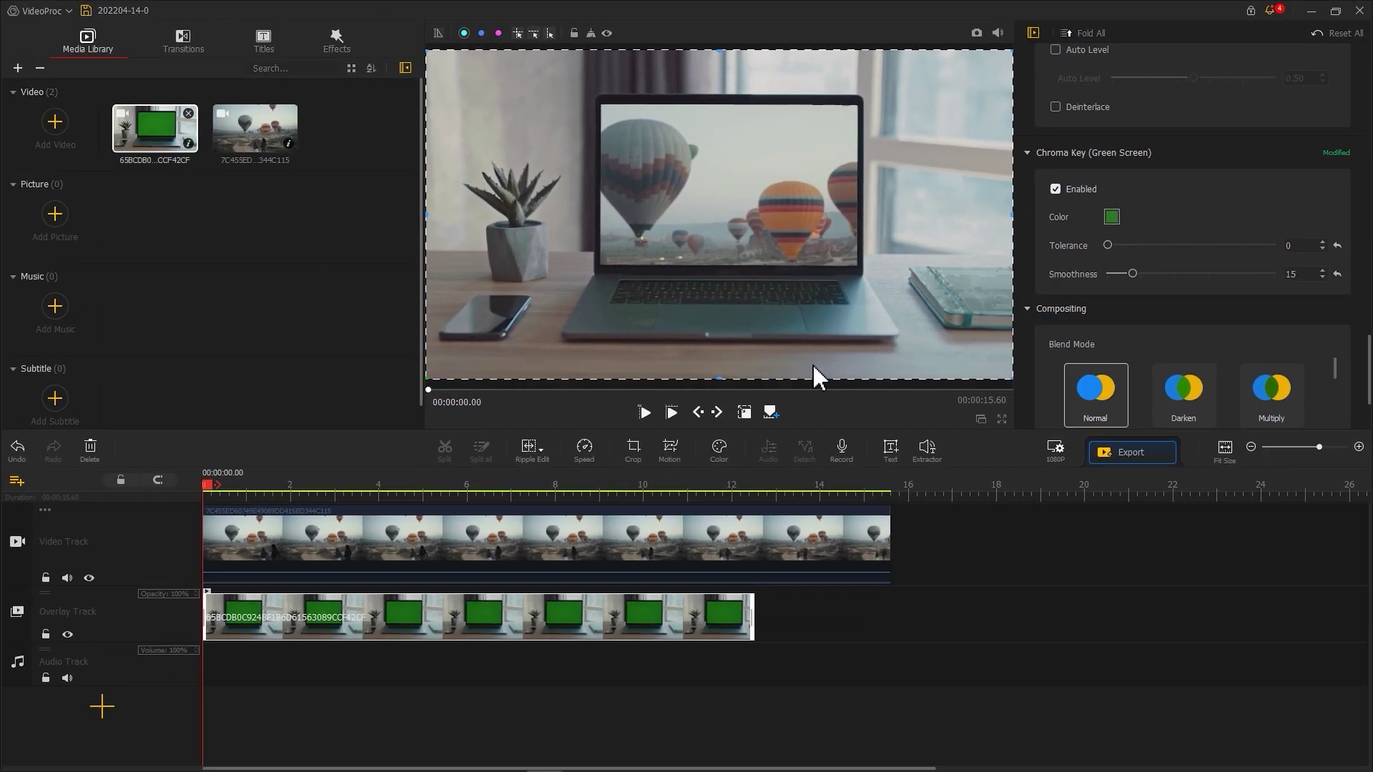
left_click(621, 478)
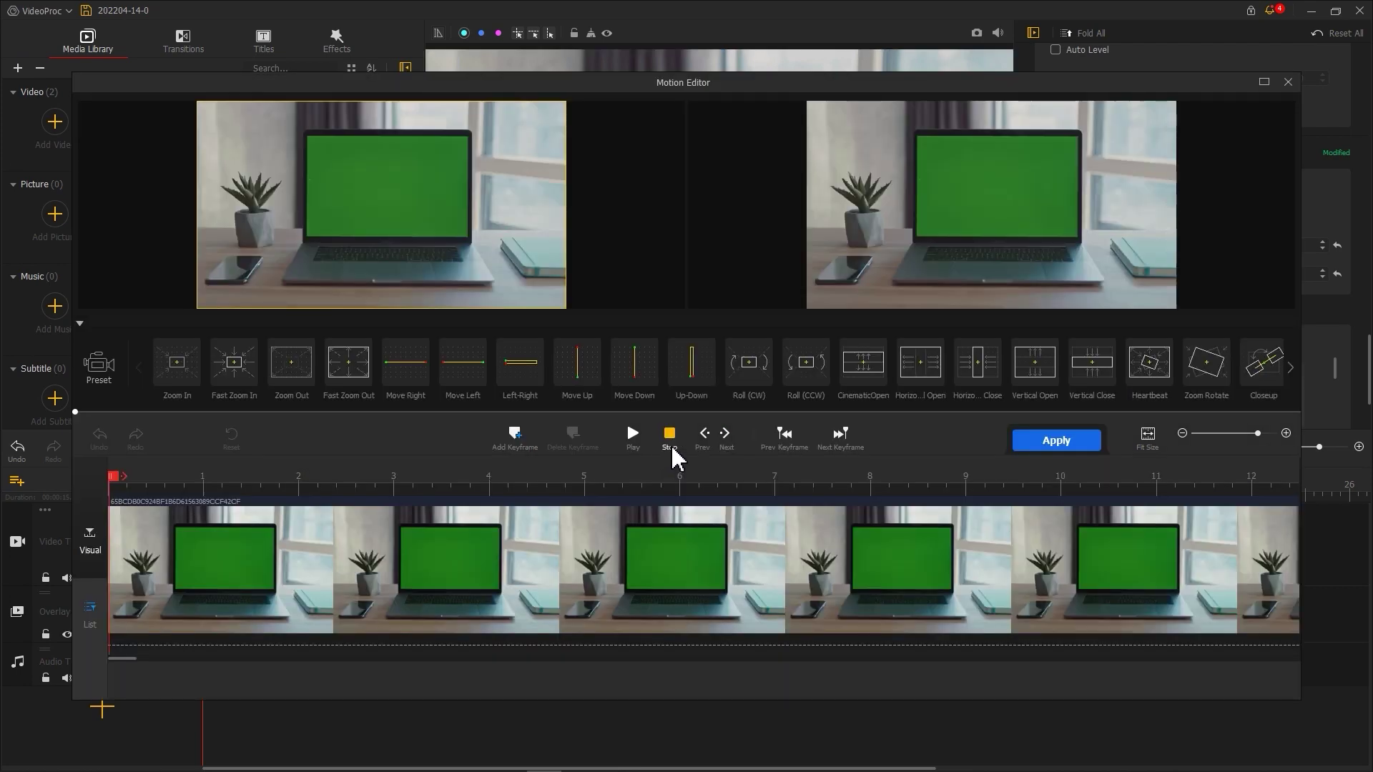
- Apply Fast Zoom In at 11.64 s, fitting the 11.84 s end frame to the laptop screen
left_click_drag(118, 485, 1231, 484)
left_click(234, 362)
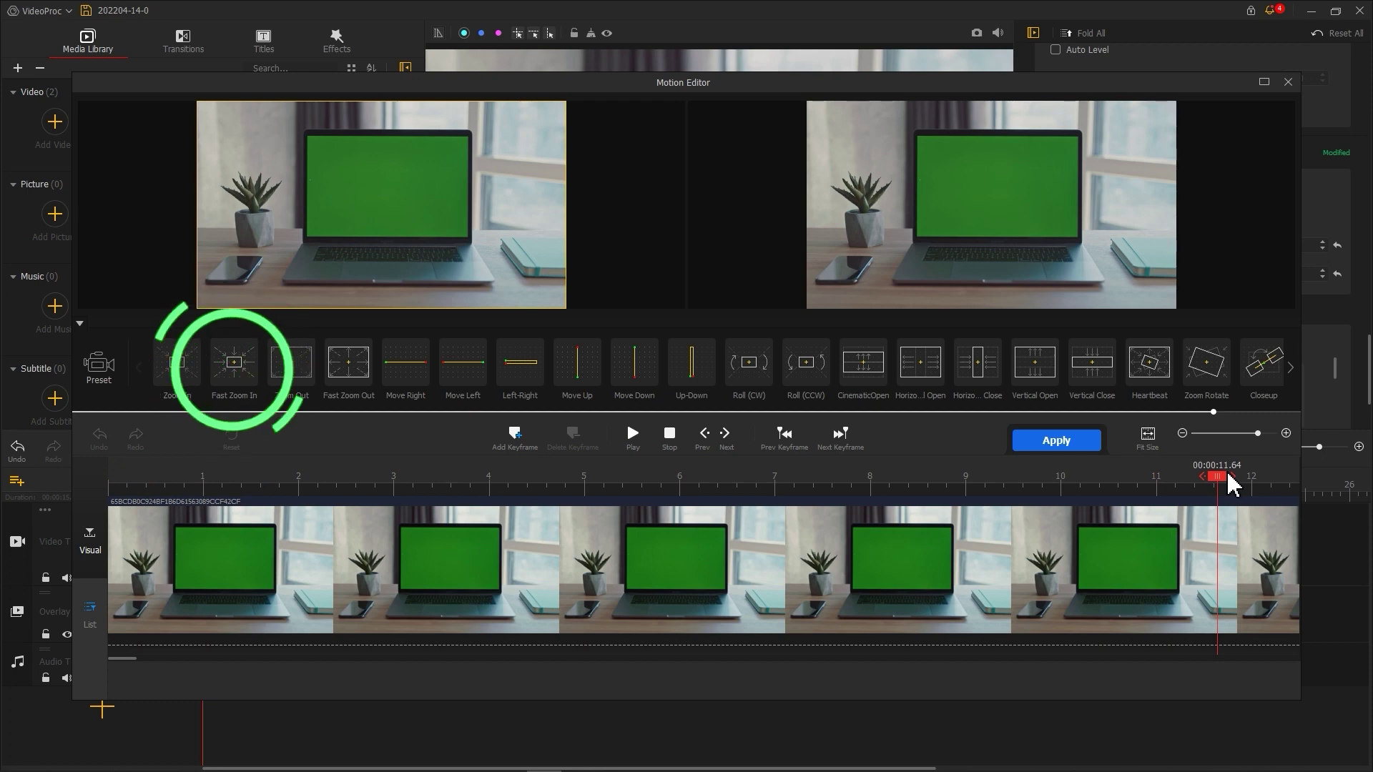
left_click(233, 383)
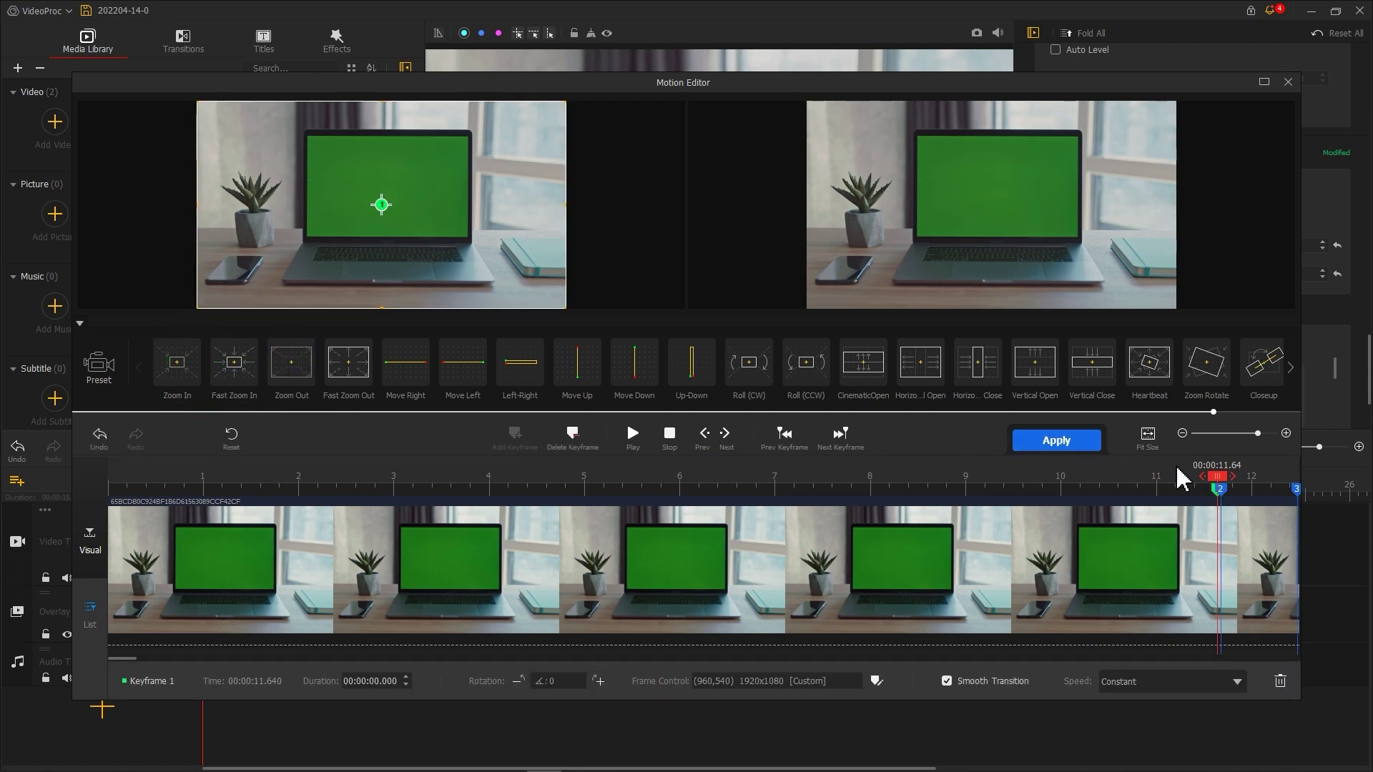
left_click(1236, 489)
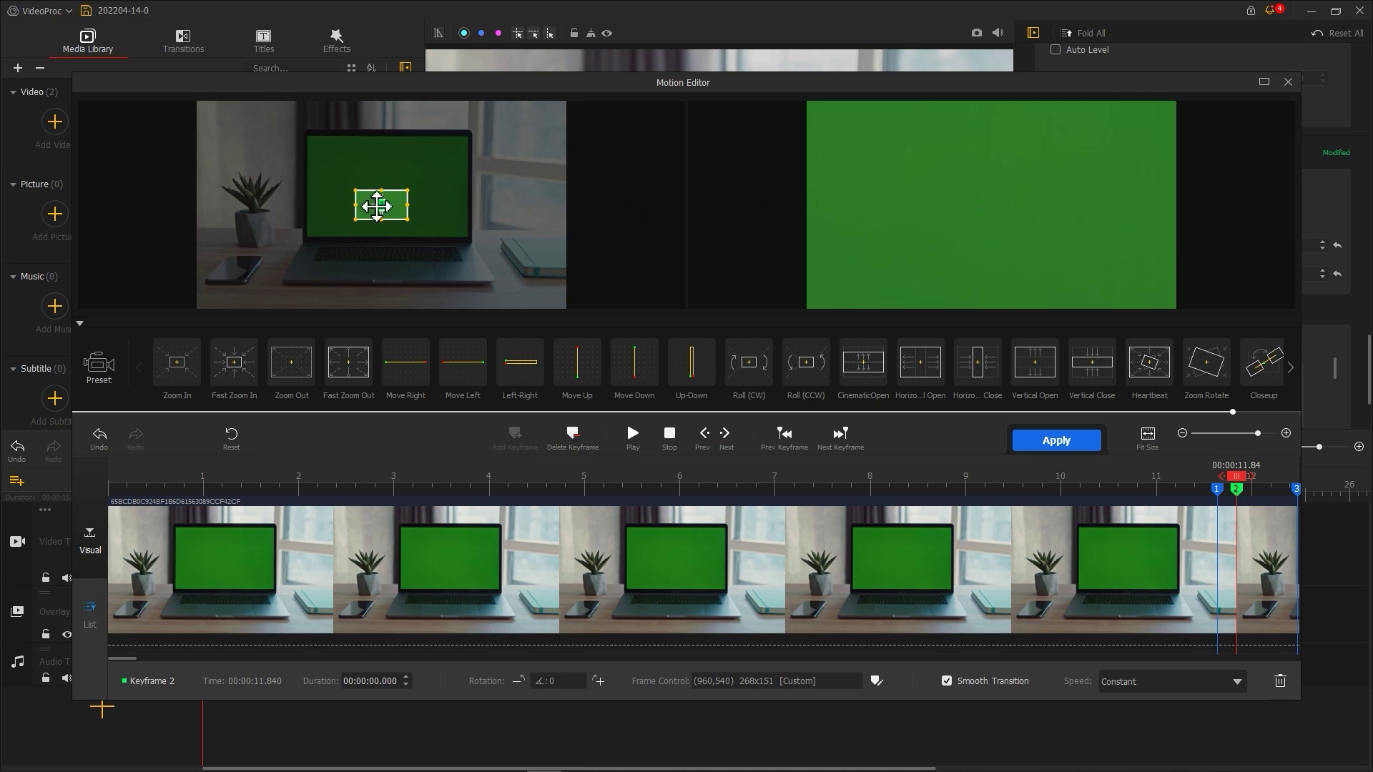
left_click_drag(376, 196, 449, 212)
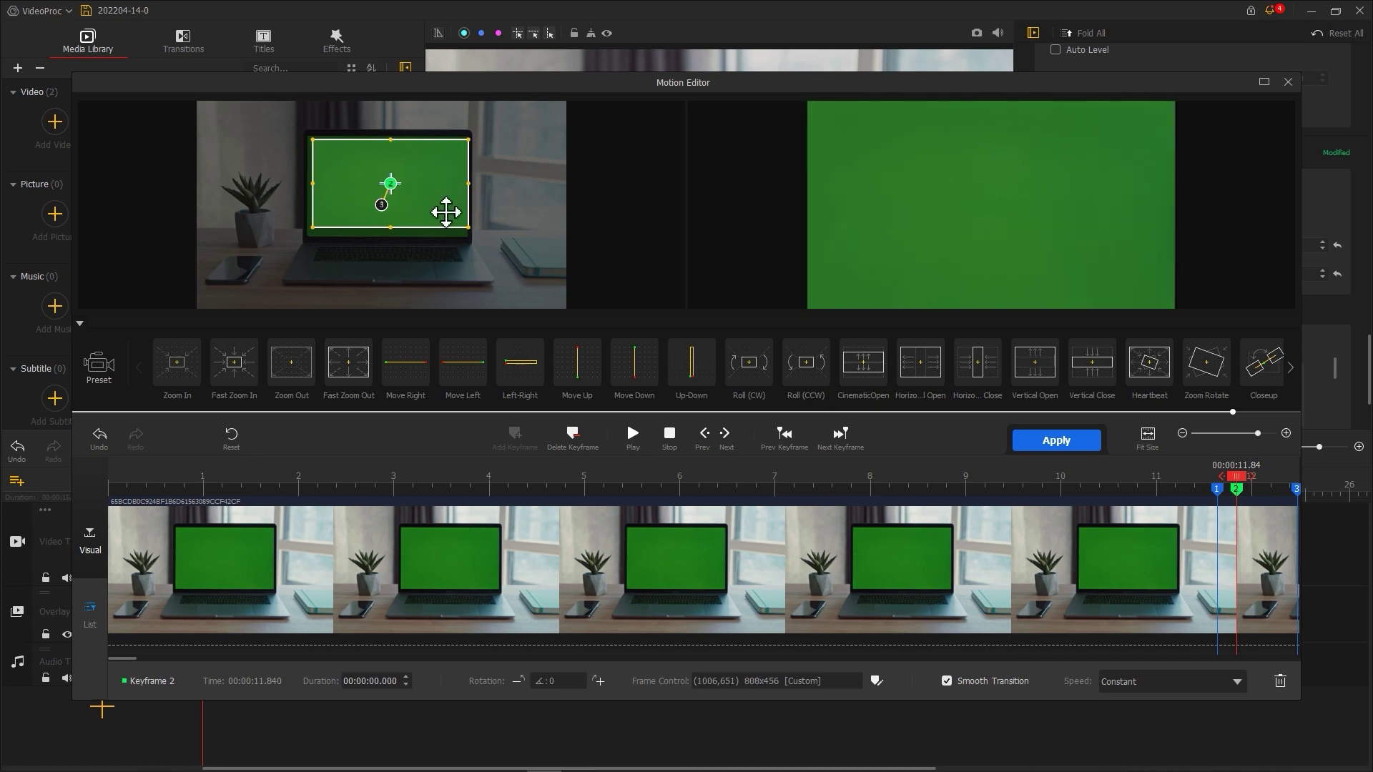
left_click(1056, 440)
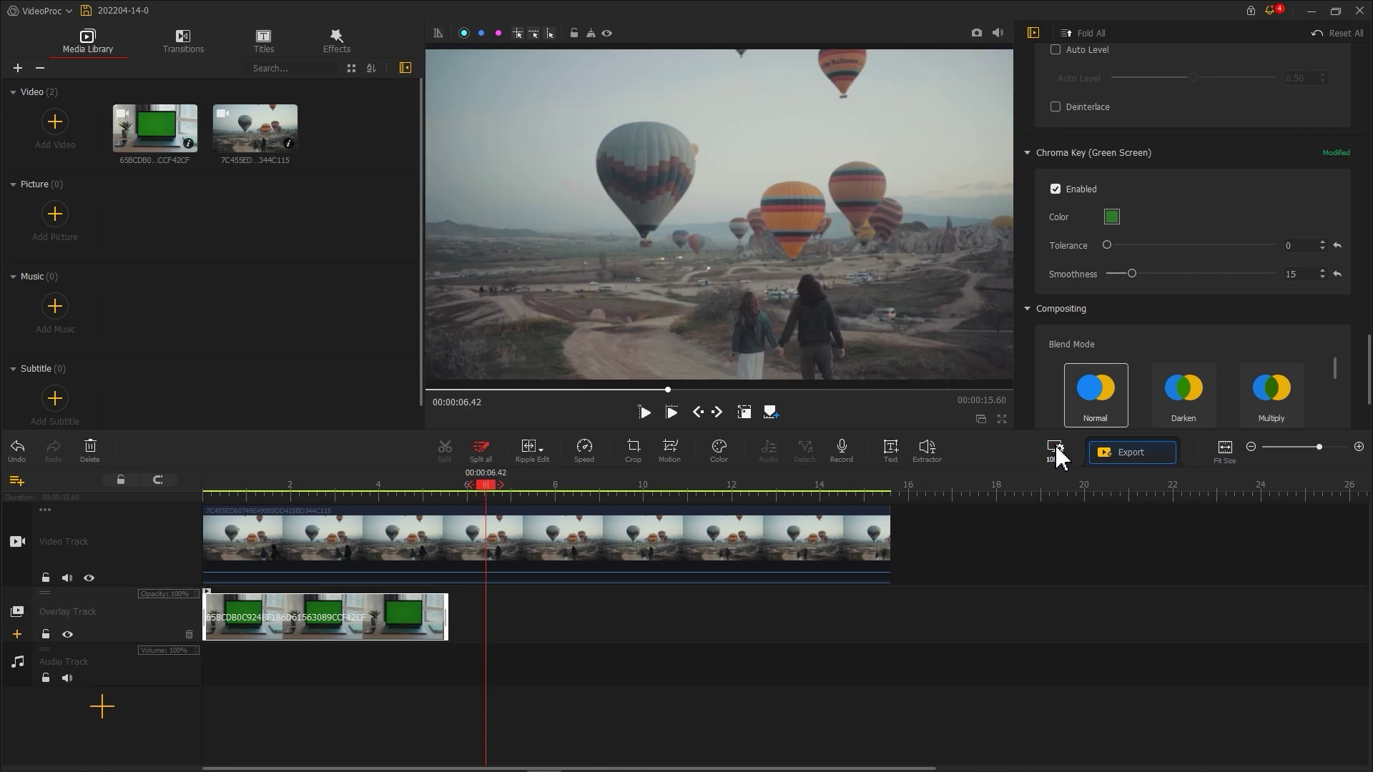
- Import the whoosh and music files onto two separate audio tracks
left_click_drag(1054, 444, 307, 308)
left_click_drag(155, 313, 422, 665)
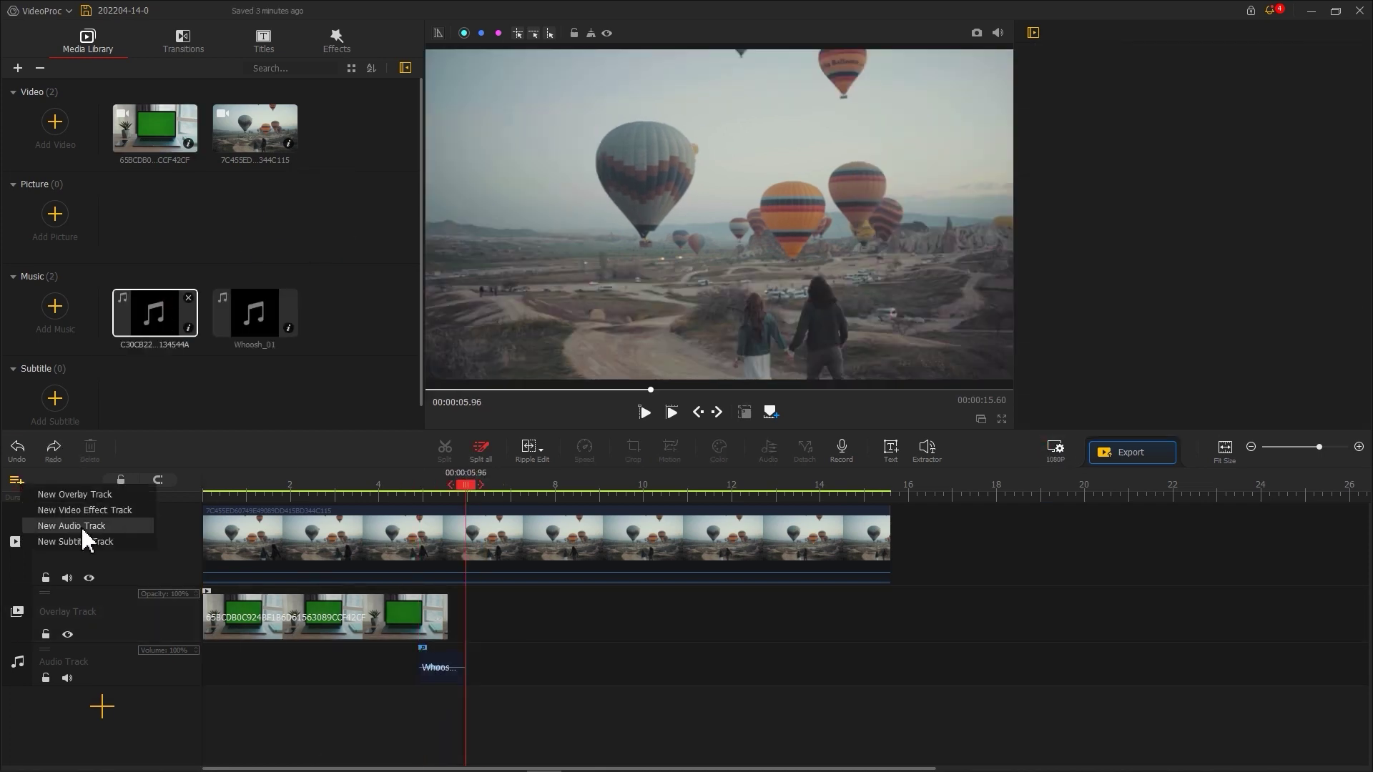
left_click_drag(154, 313, 429, 704)
- Add an ADVENTURE title at the start in DINCond-BlackAlternate, positioned toward the upper left
key("Home")
left_click(264, 41)
left_click_drag(54, 406, 215, 675)
type("E")
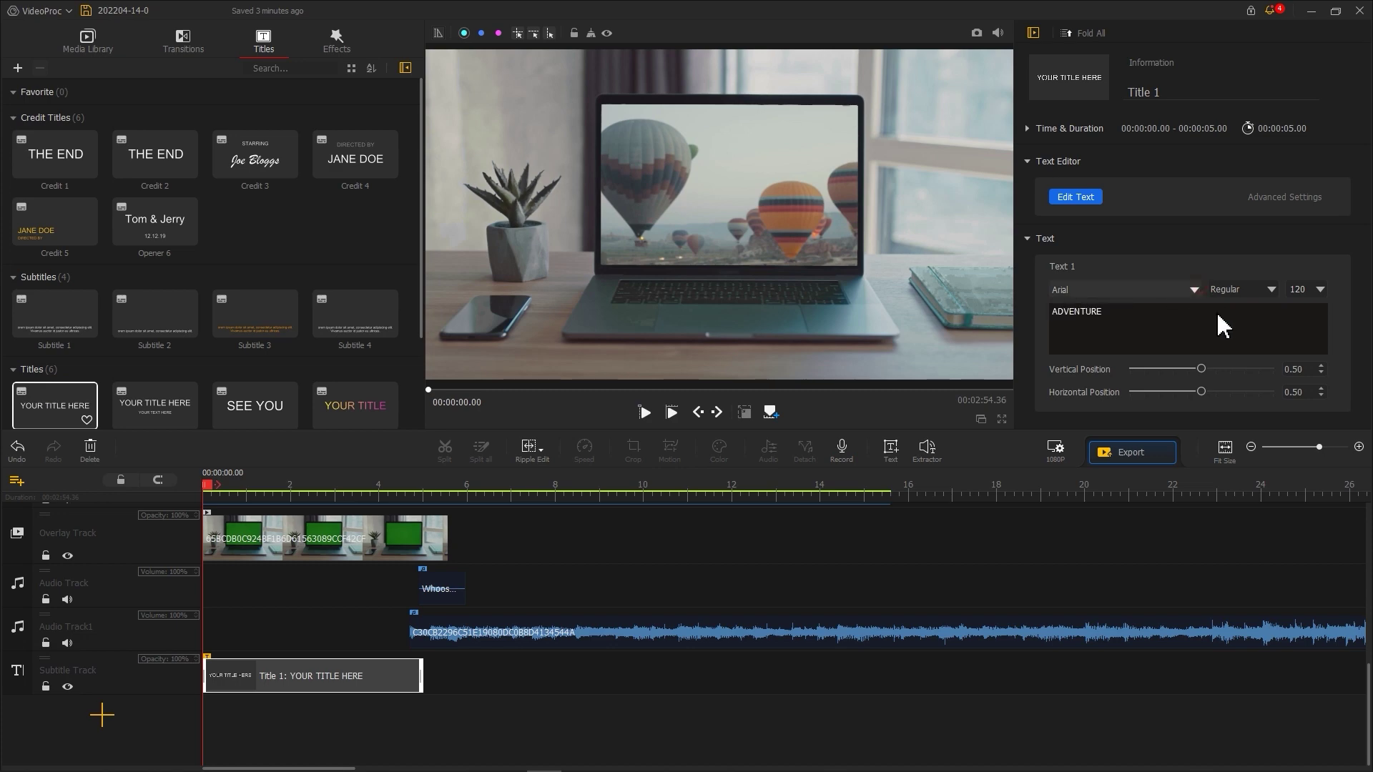
left_click(1194, 289)
left_click(1116, 373)
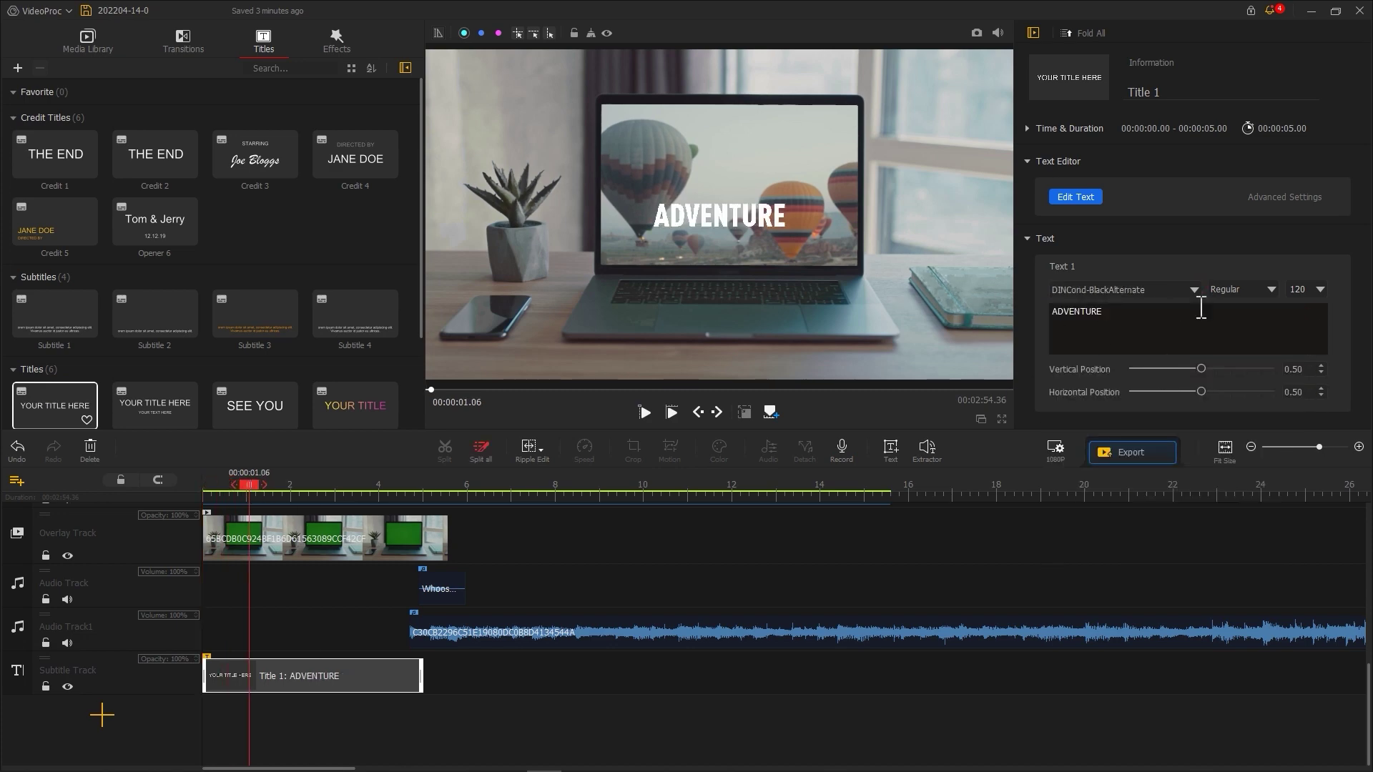
left_click_drag(1201, 391, 1239, 371)
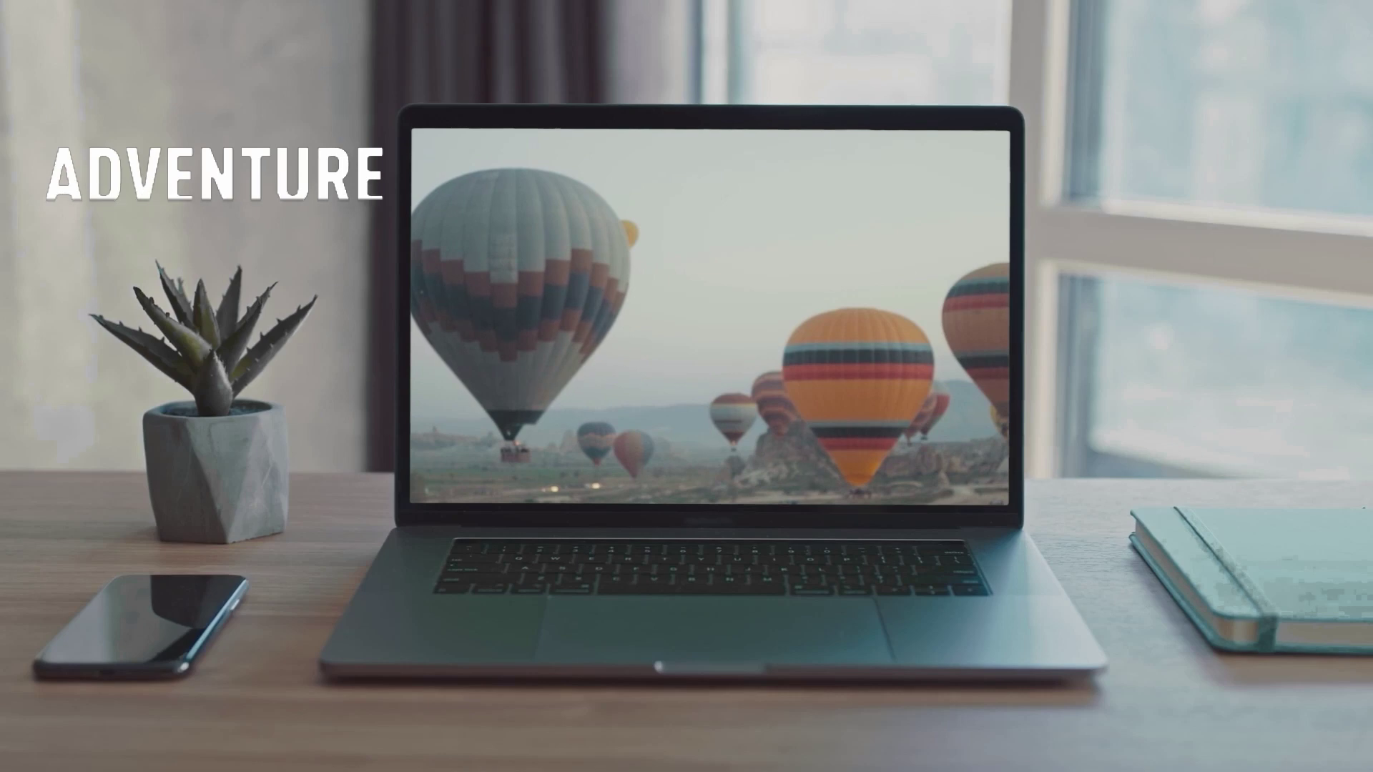